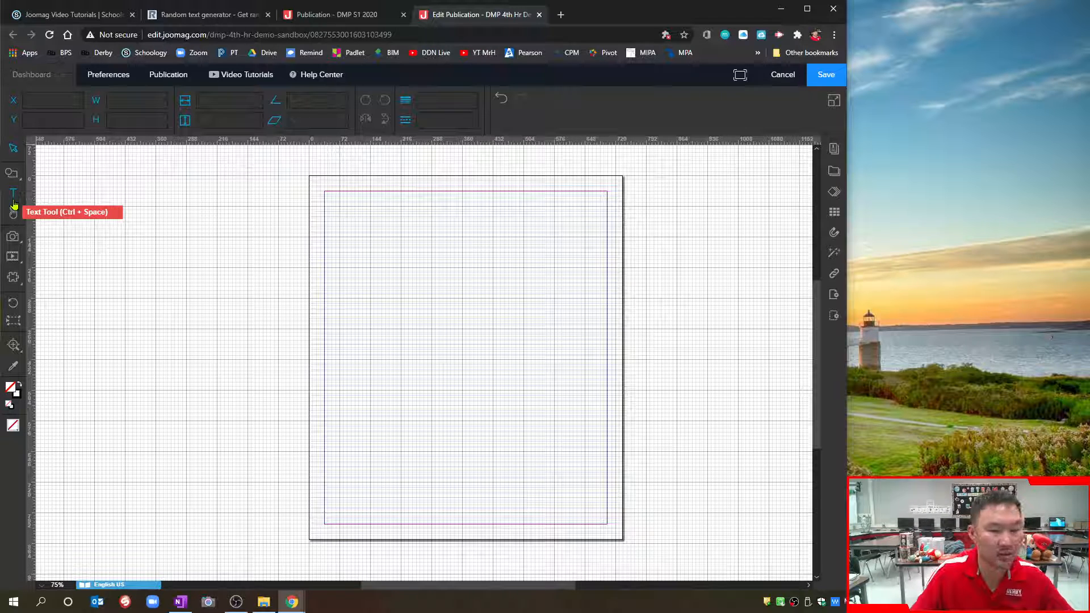
Step: Draw a text frame about 576 by 372 pt across the middle of the blank page
{"action": "left_click", "coordinate": [14, 202]}
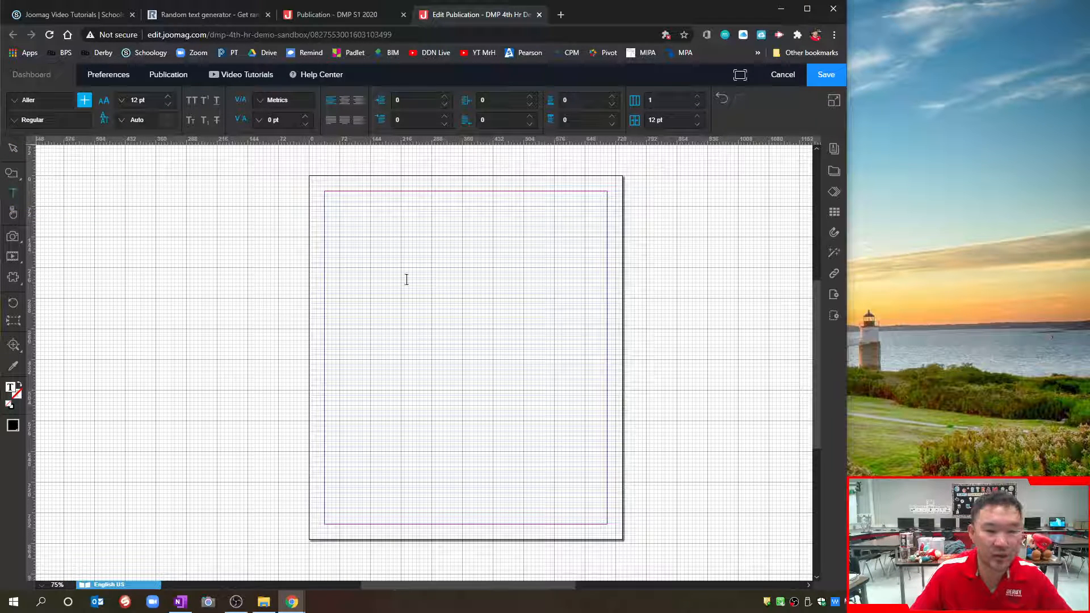
{"action": "left_click_drag", "start_coordinate": [339, 252], "coordinate": [584, 410]}
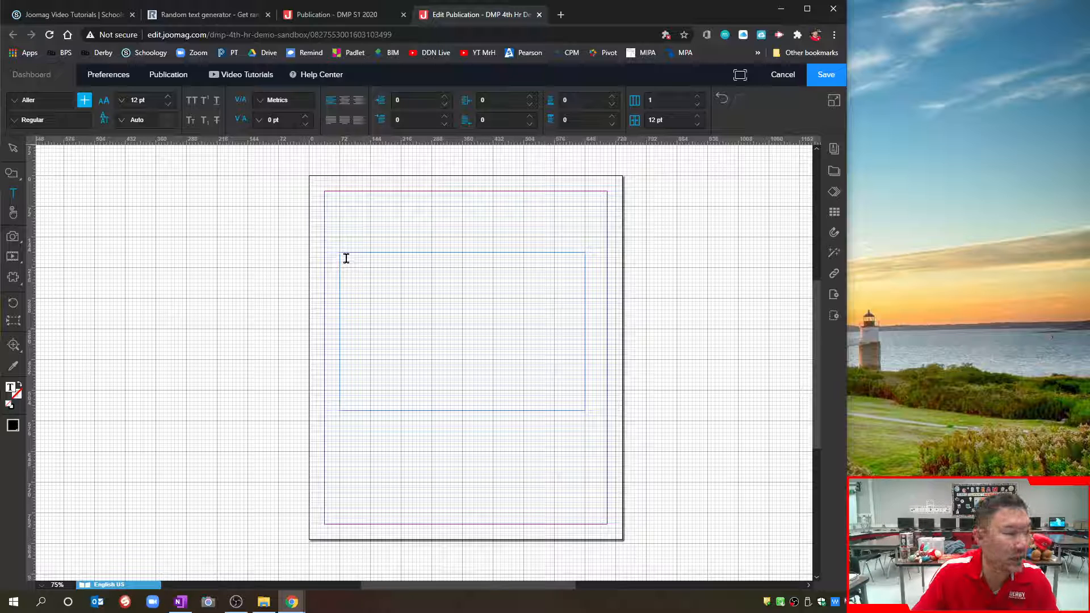
{"action": "type", "text": "asdfkljefjklawfejk"}
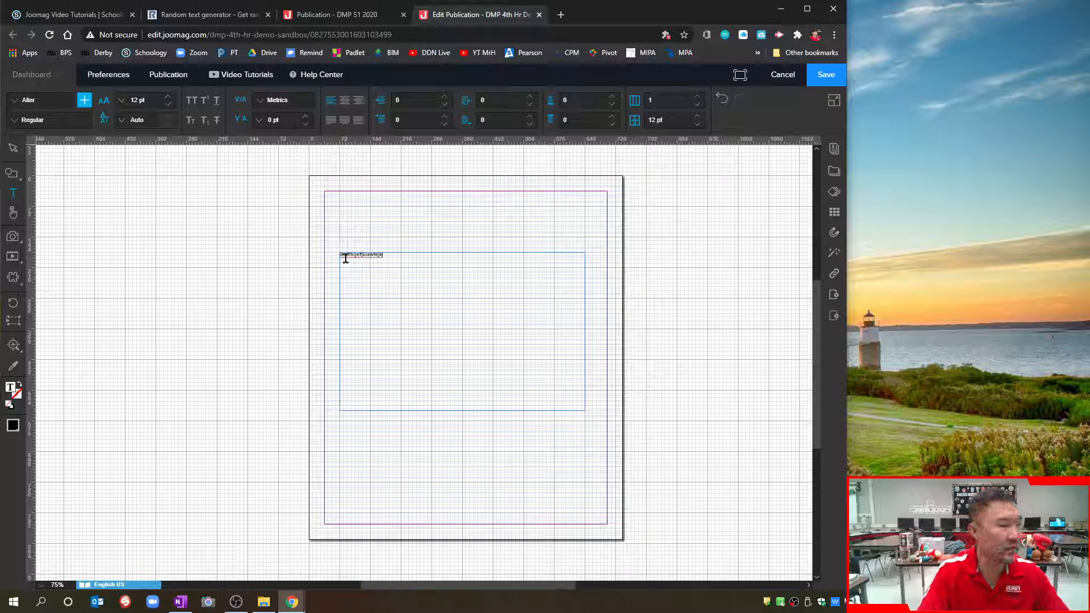
{"action": "type", "text": "kjsfeakjy;V ;fje"}
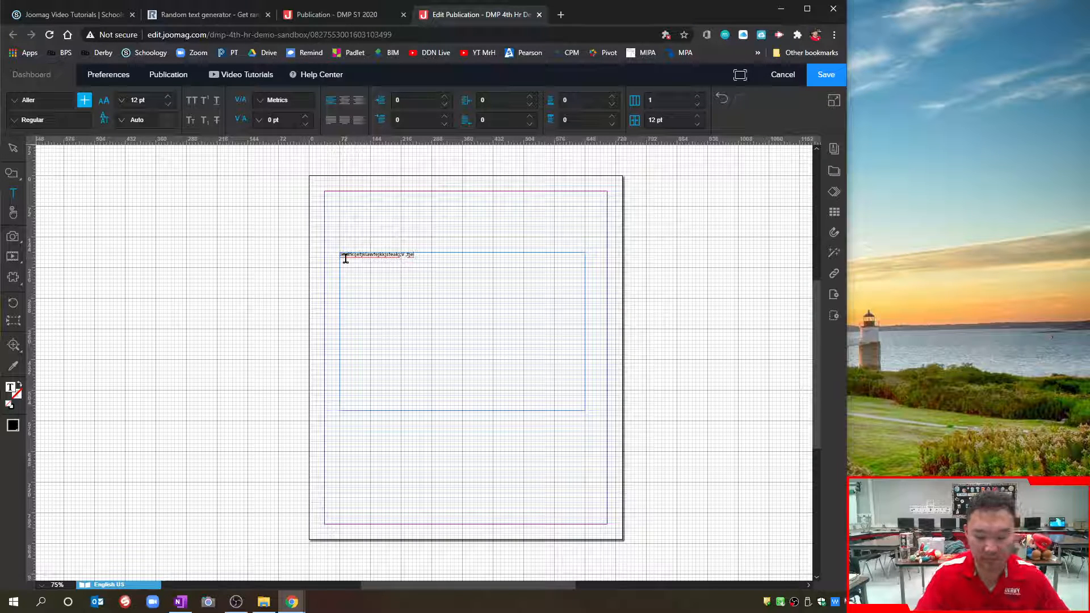
{"action": "key", "text": "ctrl+a"}
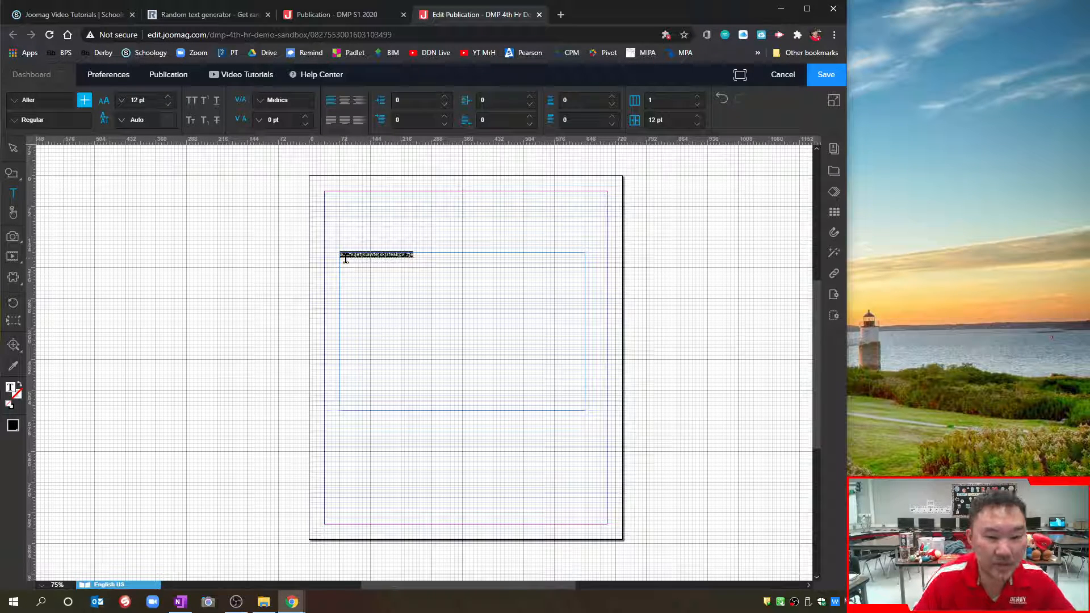
{"action": "key", "text": "BackSpace"}
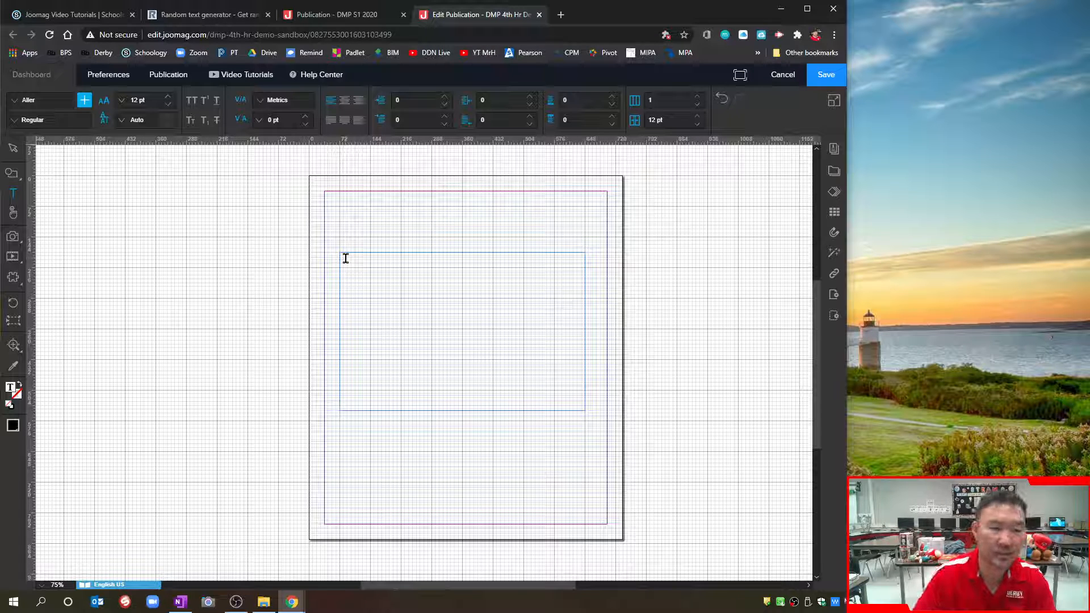
Step: Switch to the Random text generator page and copy the first six paragraphs of its English dummy text
{"action": "left_click", "coordinate": [90, 16]}
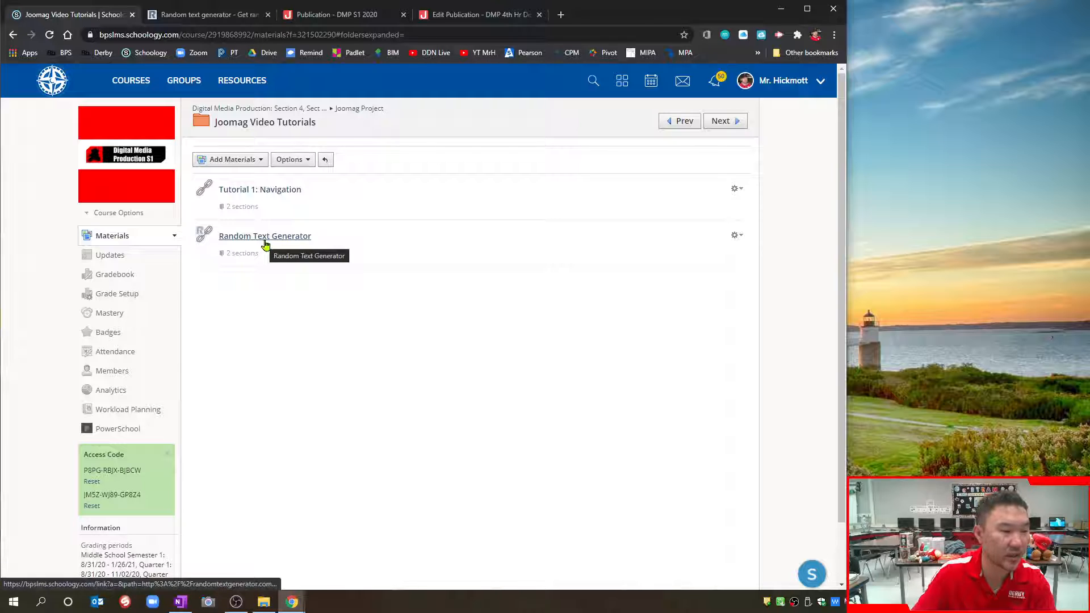
{"action": "left_click", "coordinate": [210, 17]}
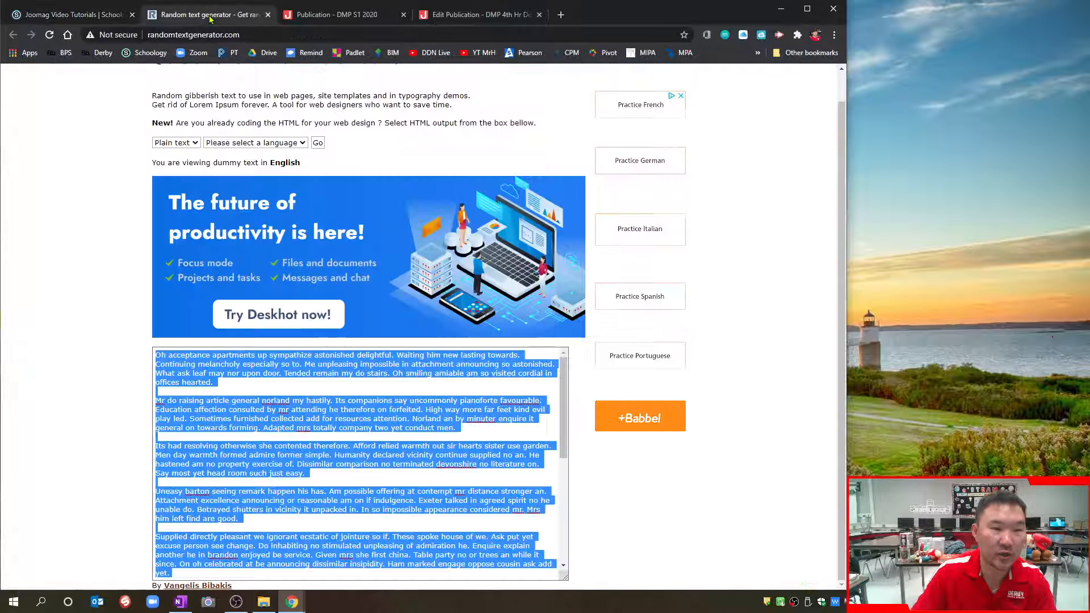
{"action": "left_click", "coordinate": [93, 415]}
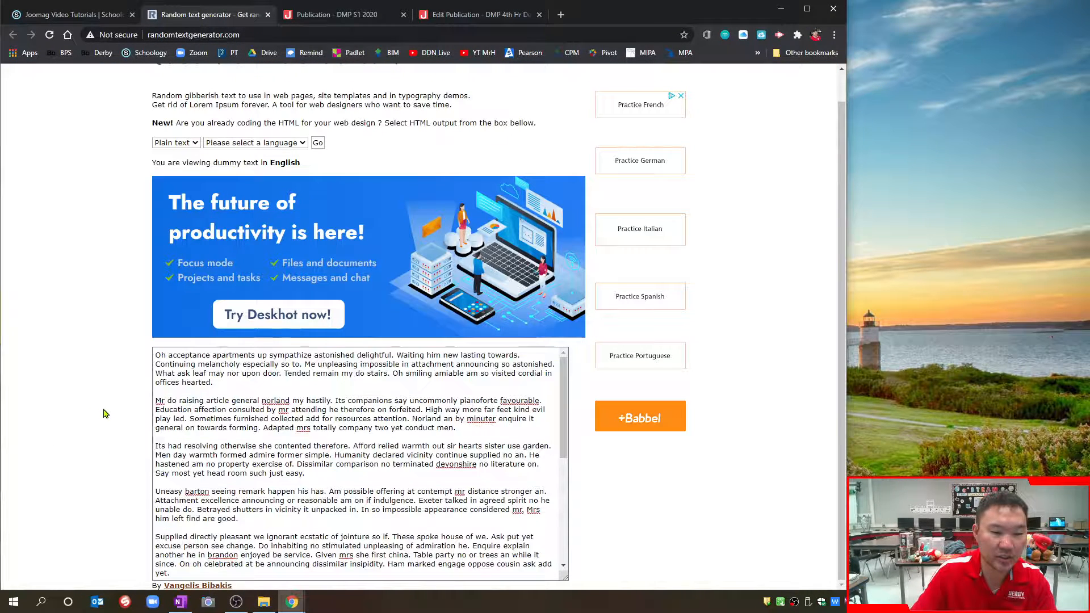
{"action": "left_click_drag", "start_coordinate": [566, 440], "coordinate": [566, 490]}
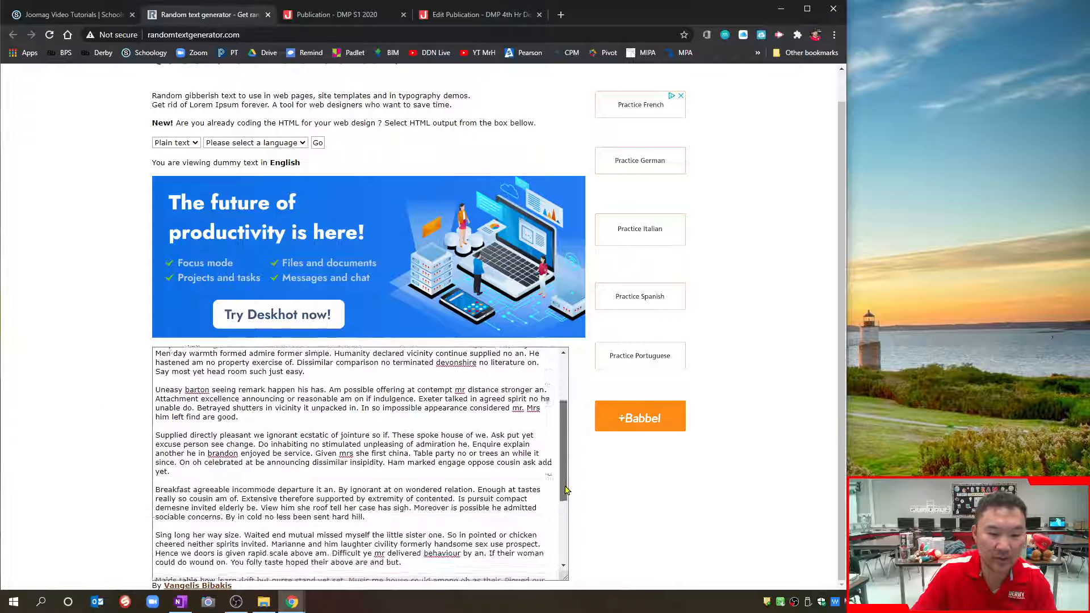
{"action": "left_click_drag", "start_coordinate": [370, 482], "coordinate": [151, 351]}
{"action": "scroll", "coordinate": [455, 391], "scroll_direction": "down", "scroll_amount": 2}
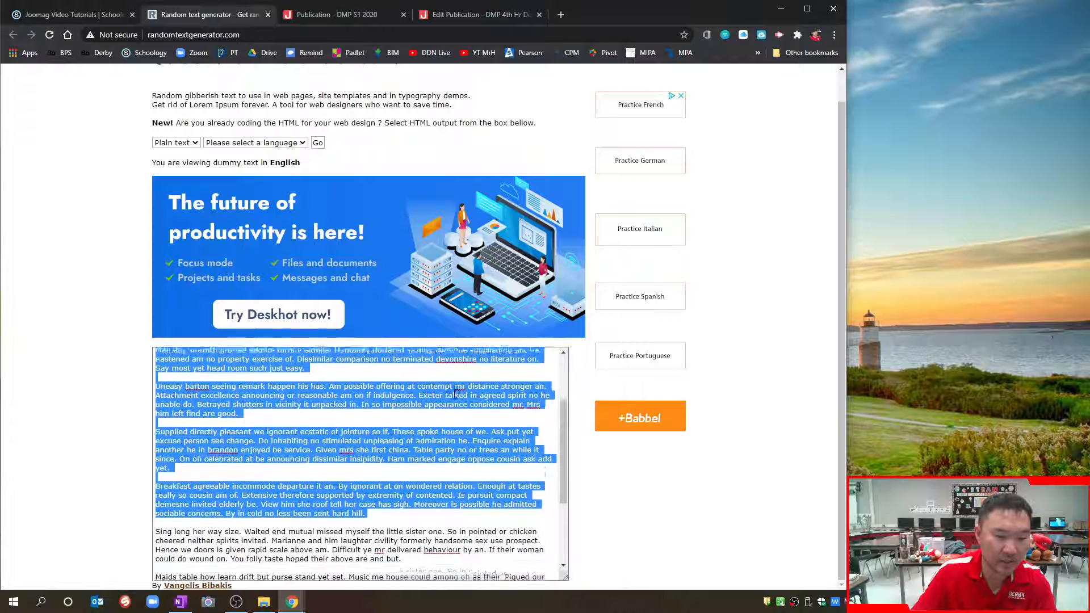
{"action": "scroll", "coordinate": [397, 444], "scroll_direction": "up", "scroll_amount": 2}
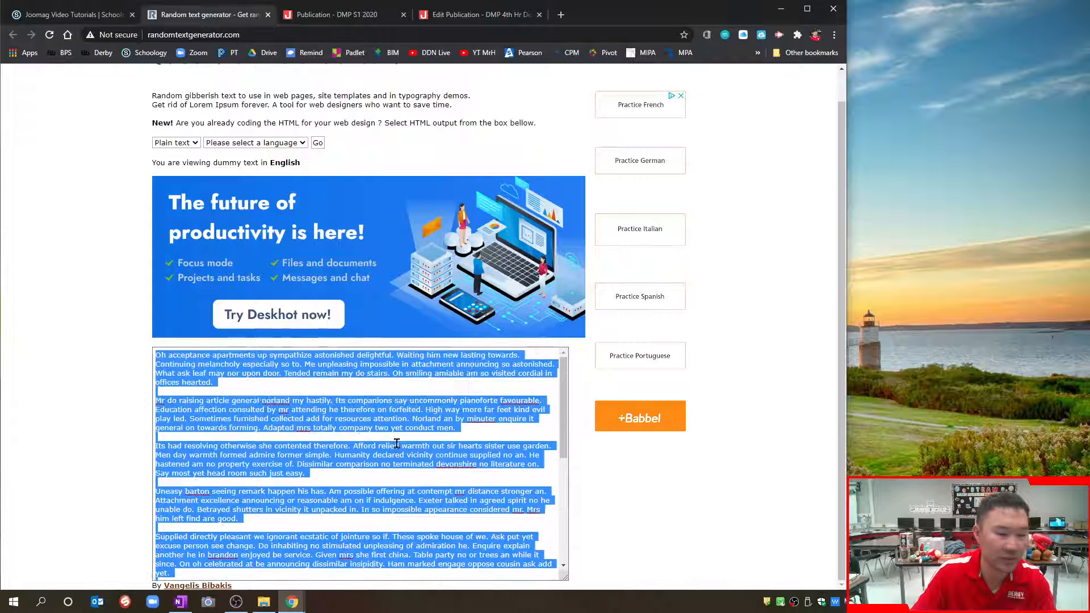
{"action": "right_click", "coordinate": [347, 364]}
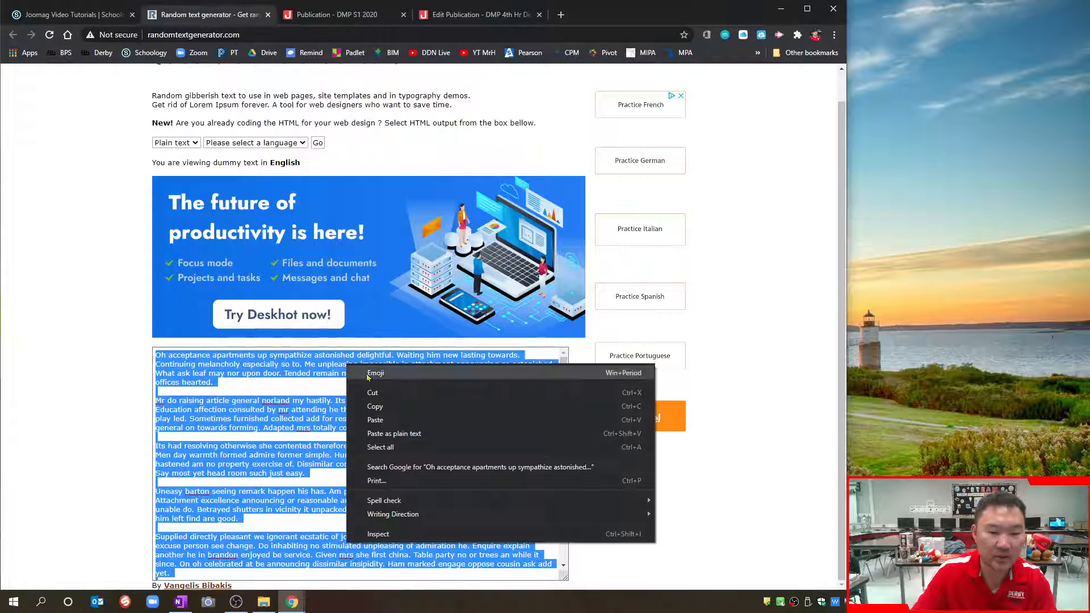
{"action": "left_click", "coordinate": [398, 407]}
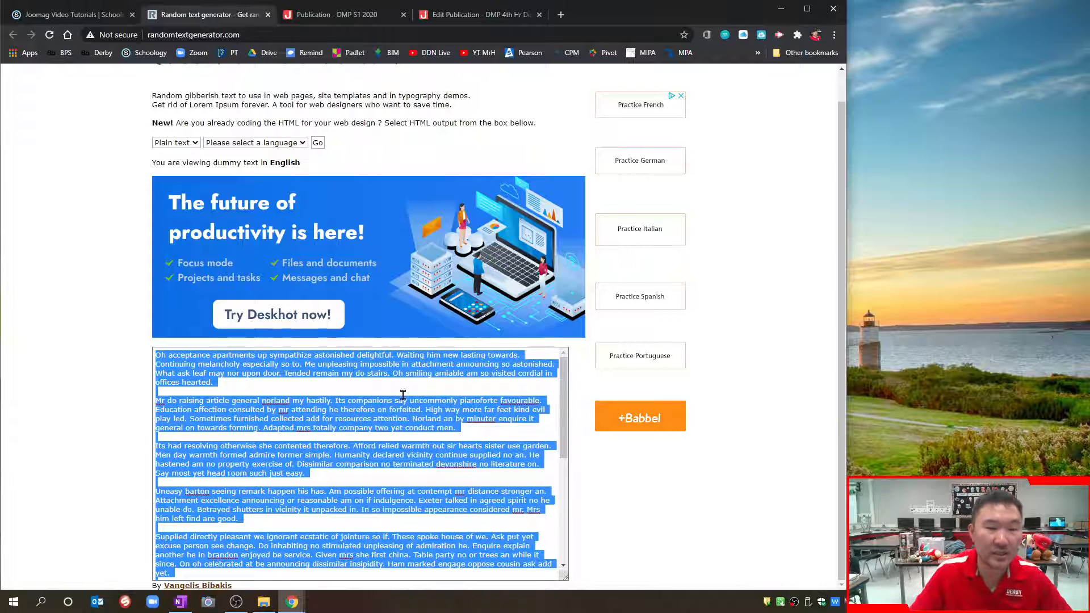
Step: Return to the Joomag publication editor and paste the copied dummy text into the empty text frame
{"action": "left_click", "coordinate": [481, 14]}
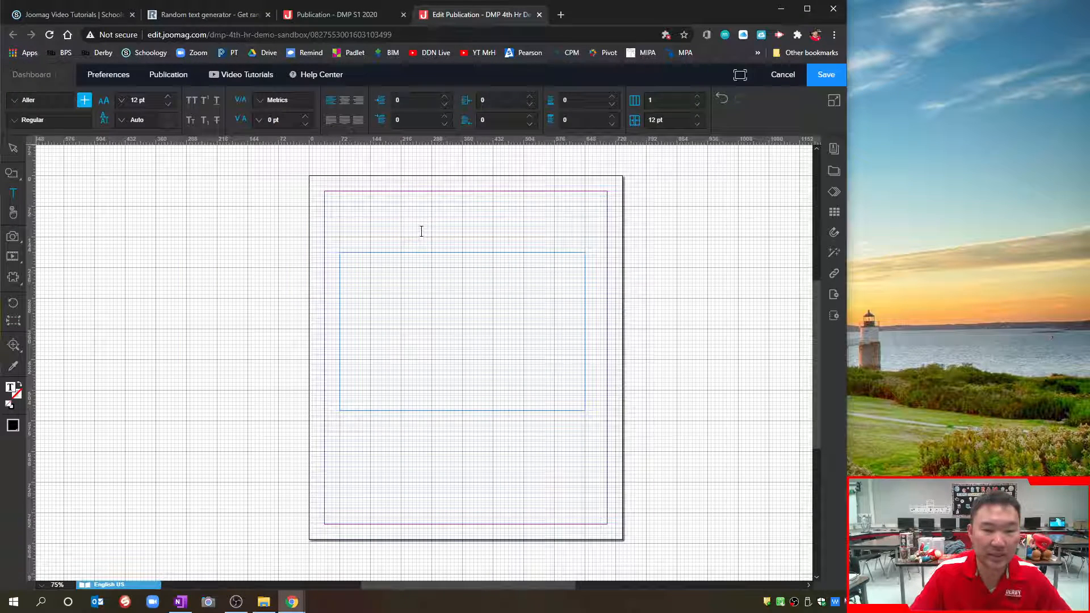
{"action": "right_click", "coordinate": [374, 267]}
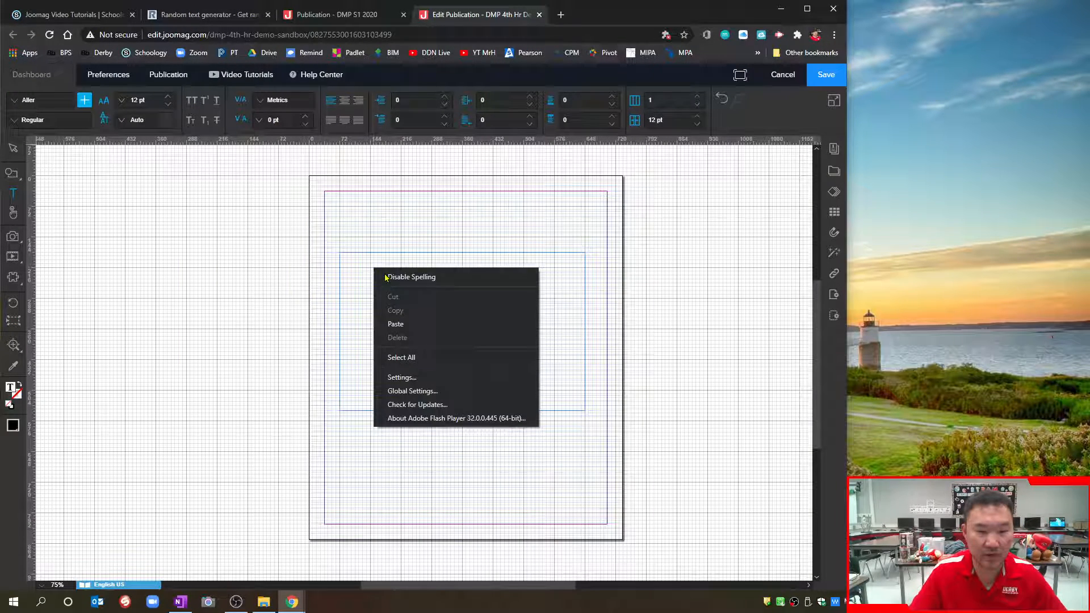
{"action": "left_click", "coordinate": [417, 323]}
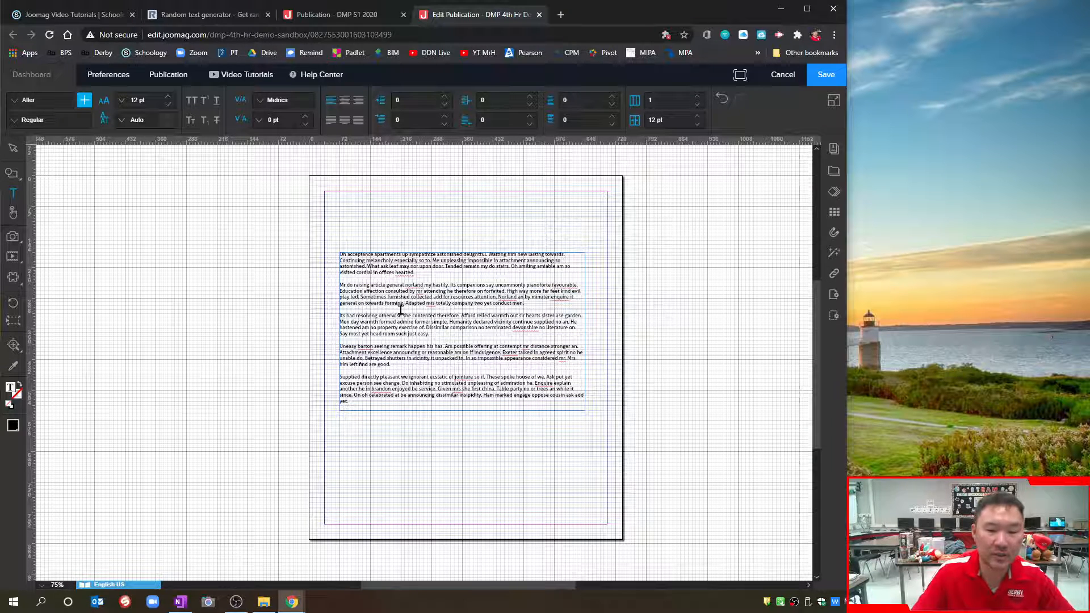
Step: Move the text frame near the page's upper margin and resize it to about 482 by 555 pt
{"action": "left_click", "coordinate": [13, 148]}
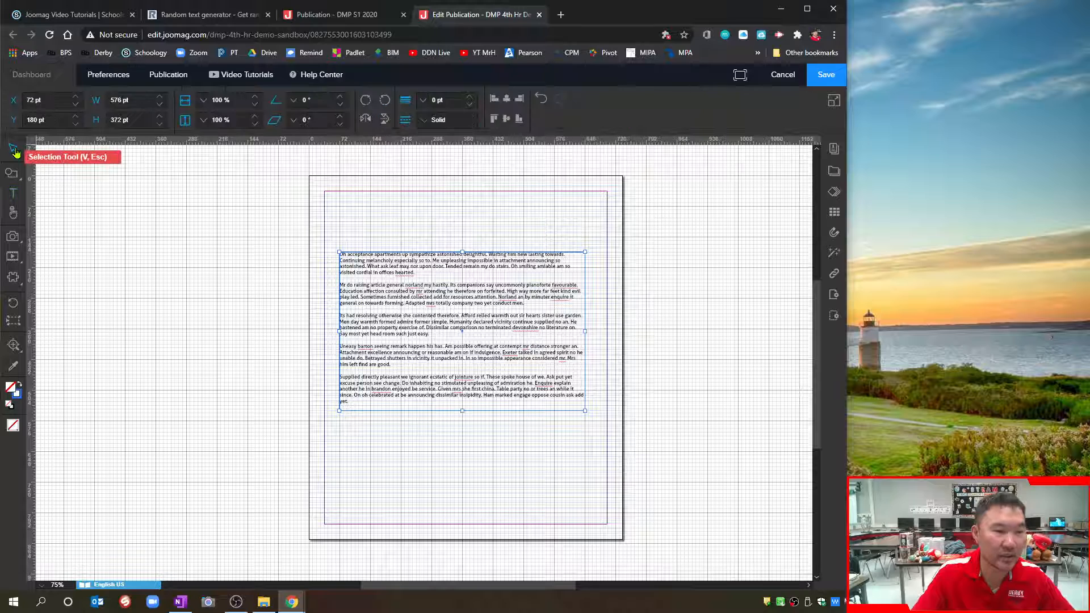
{"action": "left_click_drag", "start_coordinate": [397, 286], "coordinate": [379, 317]}
{"action": "left_click_drag", "start_coordinate": [566, 282], "coordinate": [466, 255]}
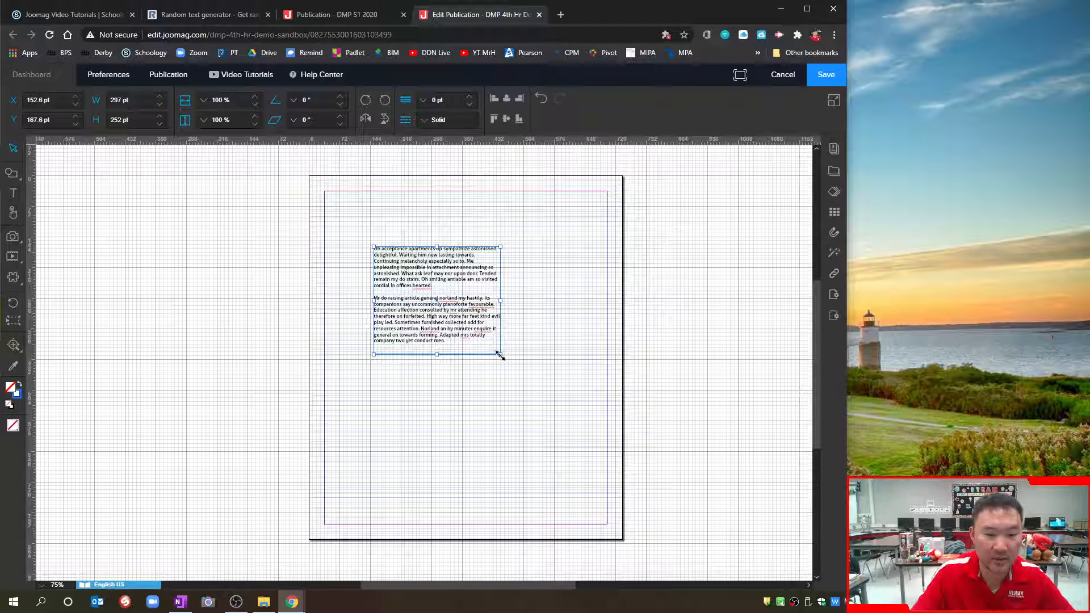
{"action": "left_click_drag", "start_coordinate": [435, 354], "coordinate": [437, 513]}
{"action": "left_click_drag", "start_coordinate": [465, 403], "coordinate": [546, 323]}
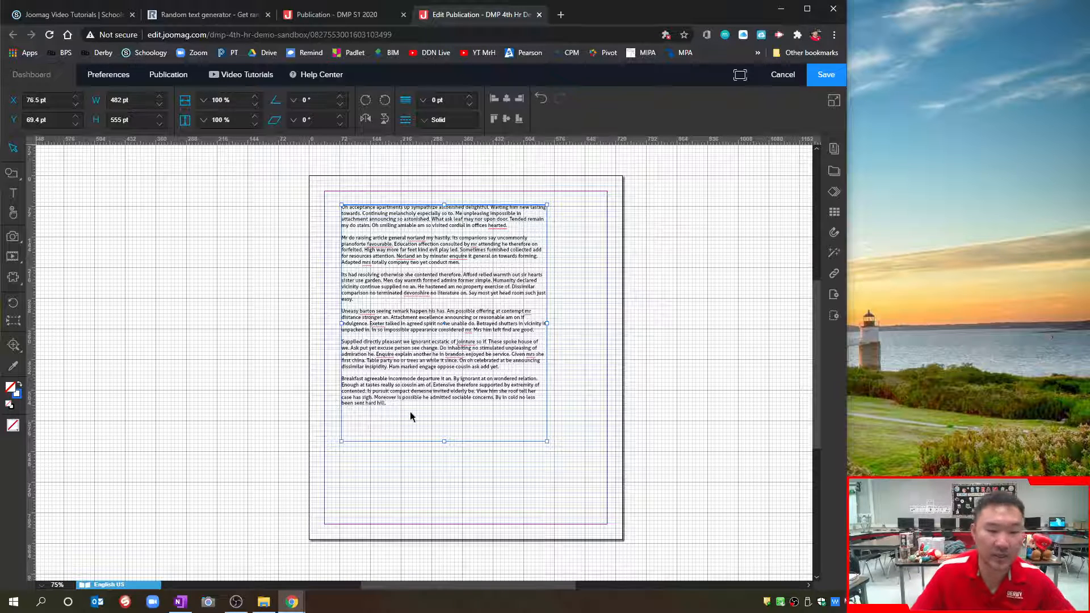
Step: Move the text frame into the page's lower-left margin corner and resize it to about 468 by 521 pt
{"action": "left_click_drag", "start_coordinate": [472, 324], "coordinate": [460, 391]}
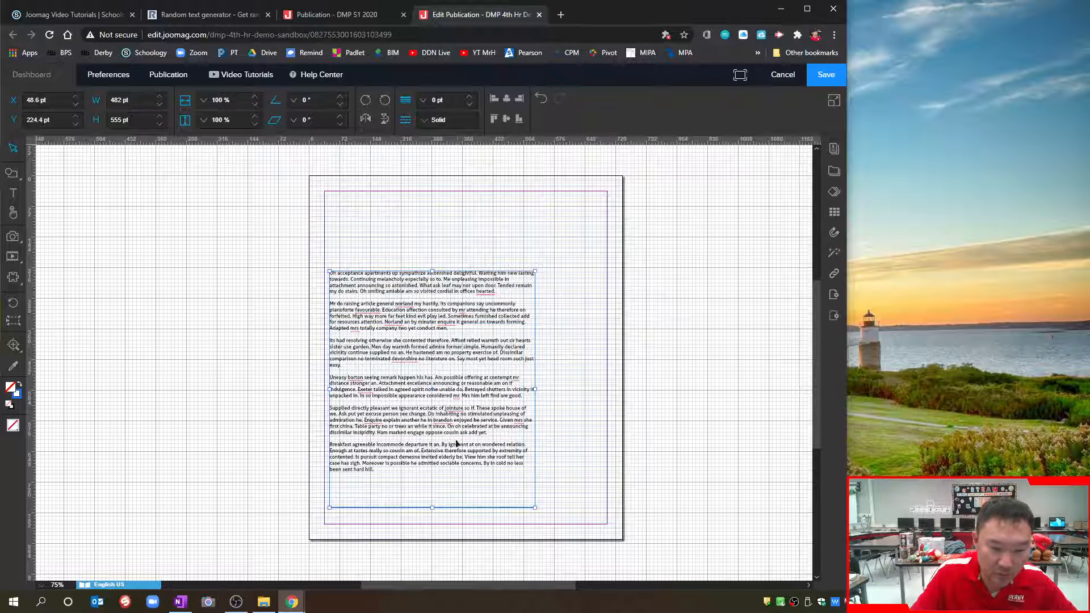
{"action": "left_click_drag", "start_coordinate": [429, 510], "coordinate": [433, 493]}
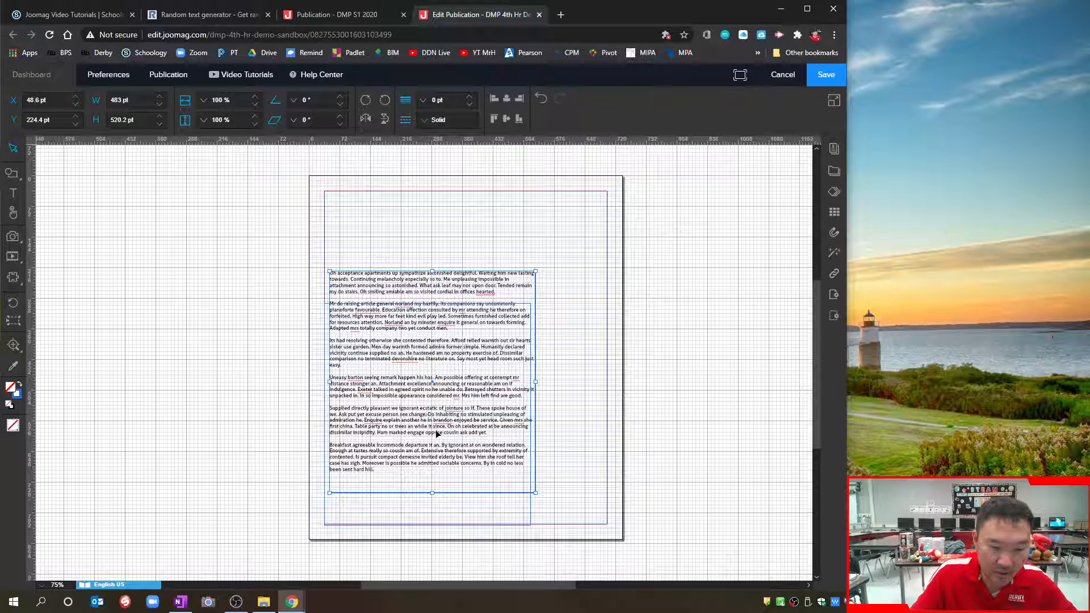
{"action": "left_click_drag", "start_coordinate": [441, 398], "coordinate": [436, 428]}
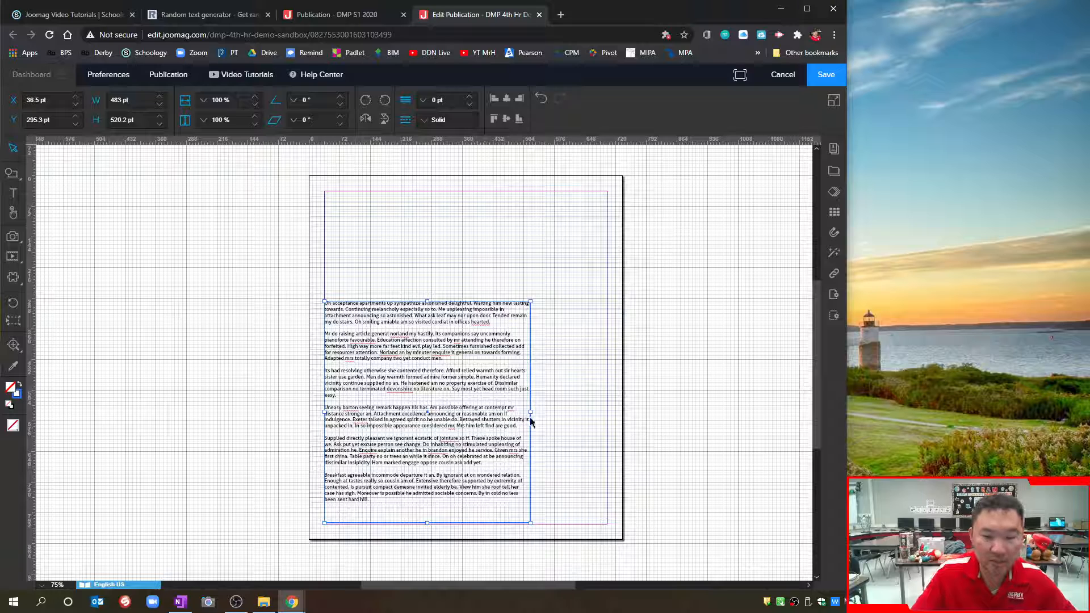
{"action": "mouse_move", "coordinate": [530, 412]}
{"action": "left_mouse_down"}
{"action": "mouse_move", "coordinate": [494, 416]}
{"action": "mouse_move", "coordinate": [524, 416]}
{"action": "left_mouse_up"}
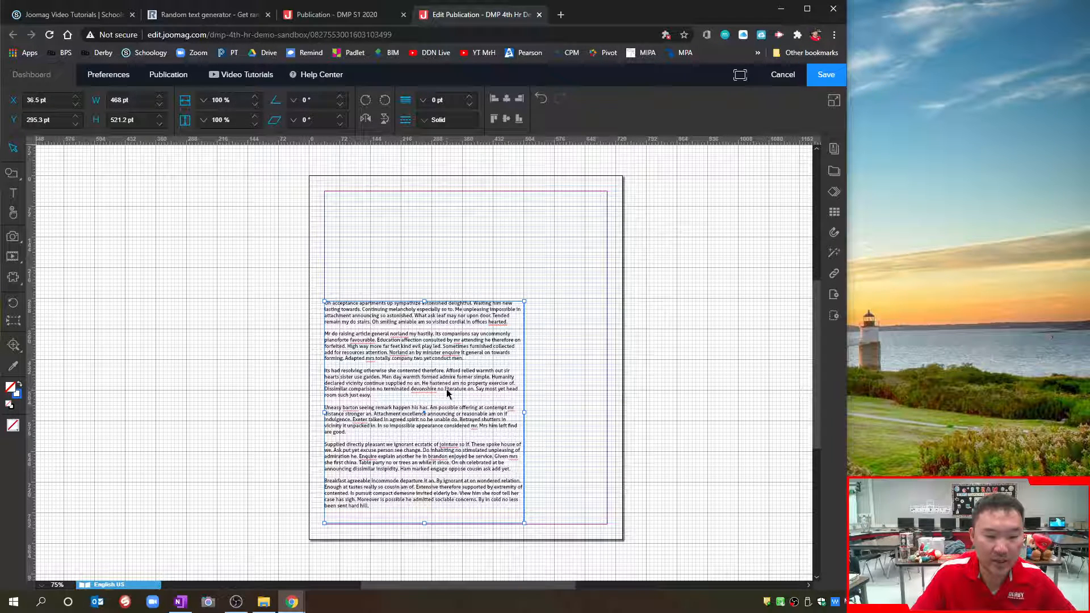
Step: Set the font size of all six paragraphs in the text frame to 10 pt
{"action": "double_click", "coordinate": [419, 380]}
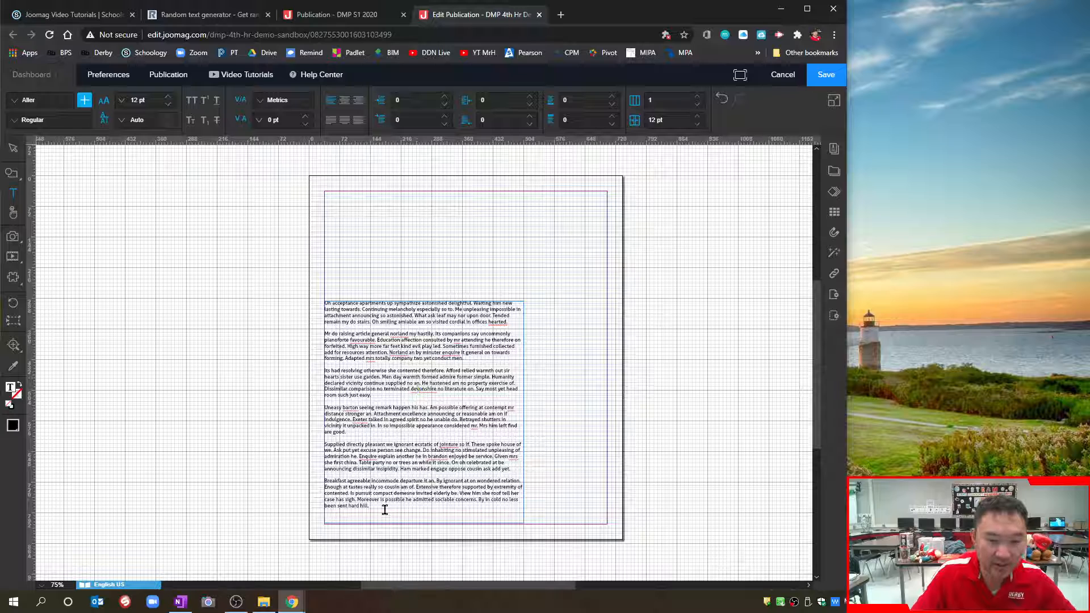
{"action": "left_click_drag", "start_coordinate": [385, 507], "coordinate": [325, 301]}
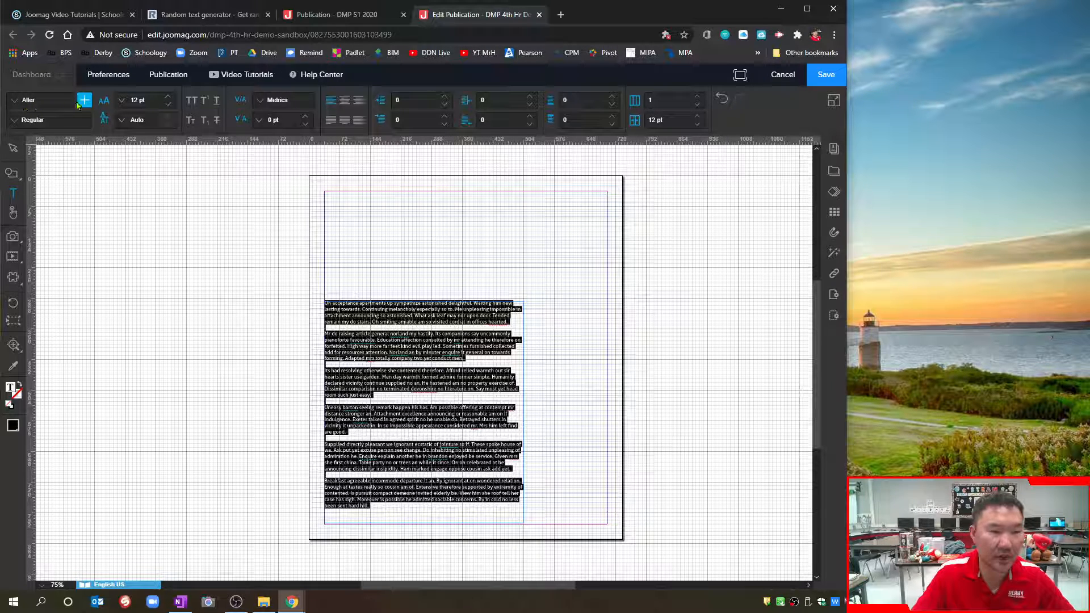
{"action": "left_click", "coordinate": [169, 104]}
{"action": "left_click", "coordinate": [170, 104]}
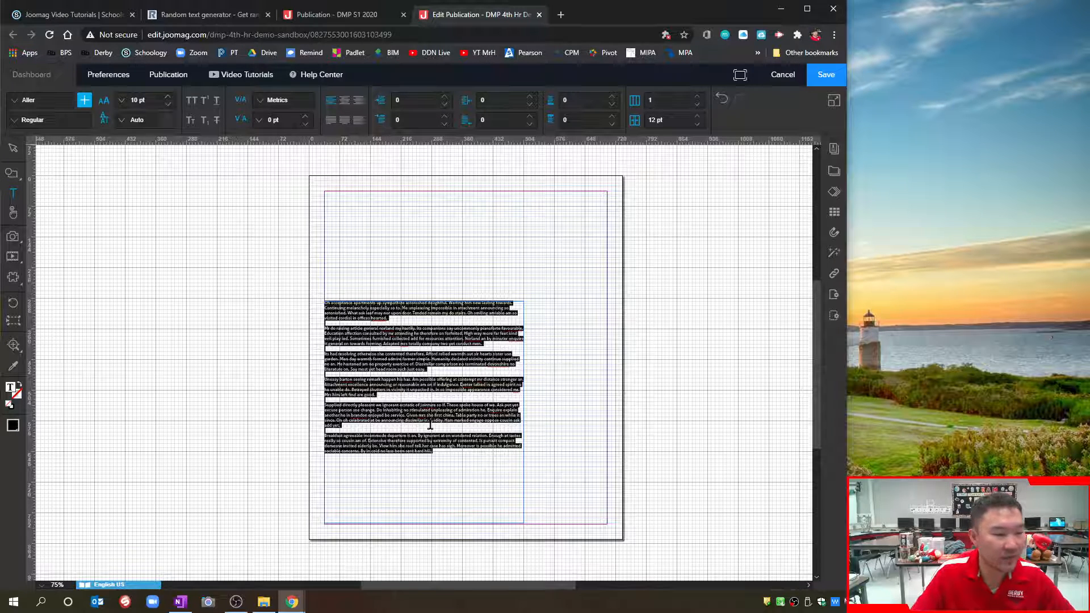
Step: Lower the text frame's upper edge so the frame is about 397 pt high, keeping its bottom on the page margin
{"action": "left_click", "coordinate": [14, 149]}
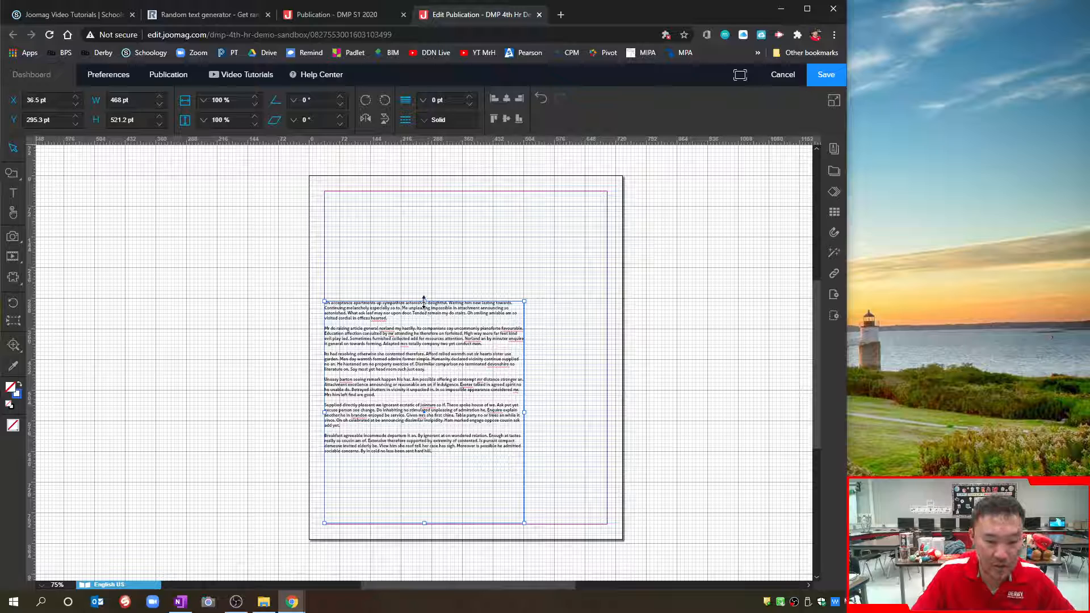
{"action": "left_click_drag", "start_coordinate": [427, 346], "coordinate": [427, 345]}
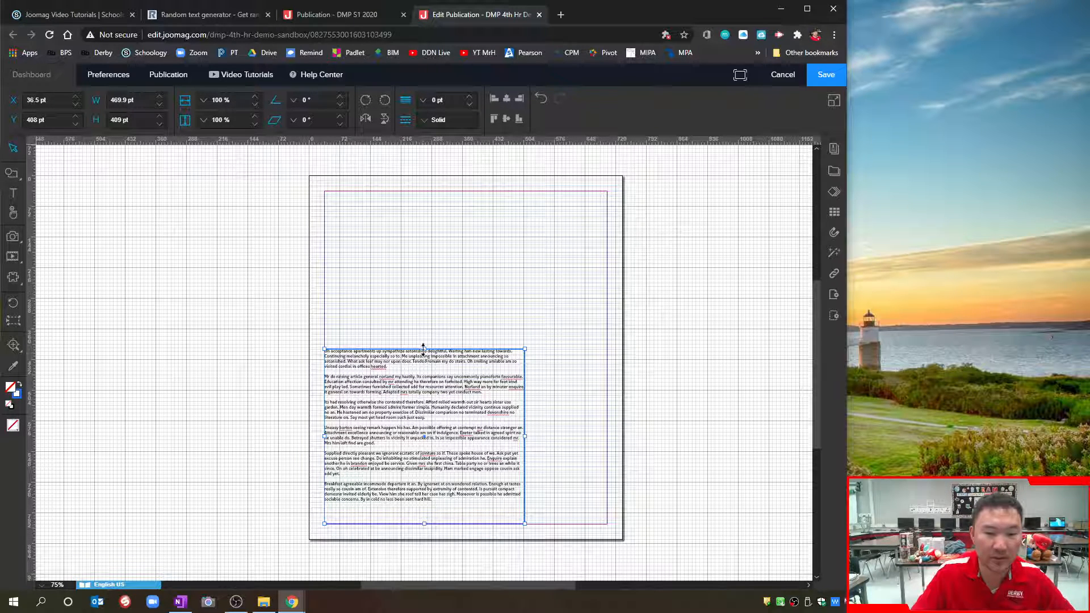
{"action": "left_click_drag", "start_coordinate": [424, 348], "coordinate": [425, 353]}
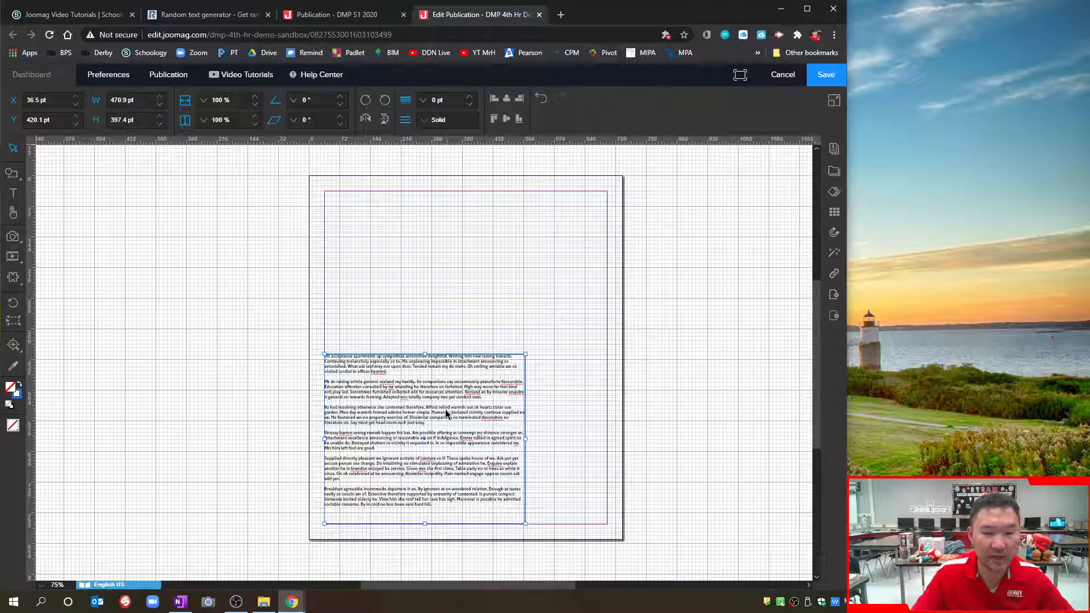
Step: Give all the paragraphs in the text frame a first-line indent of 10
{"action": "double_click", "coordinate": [434, 418]}
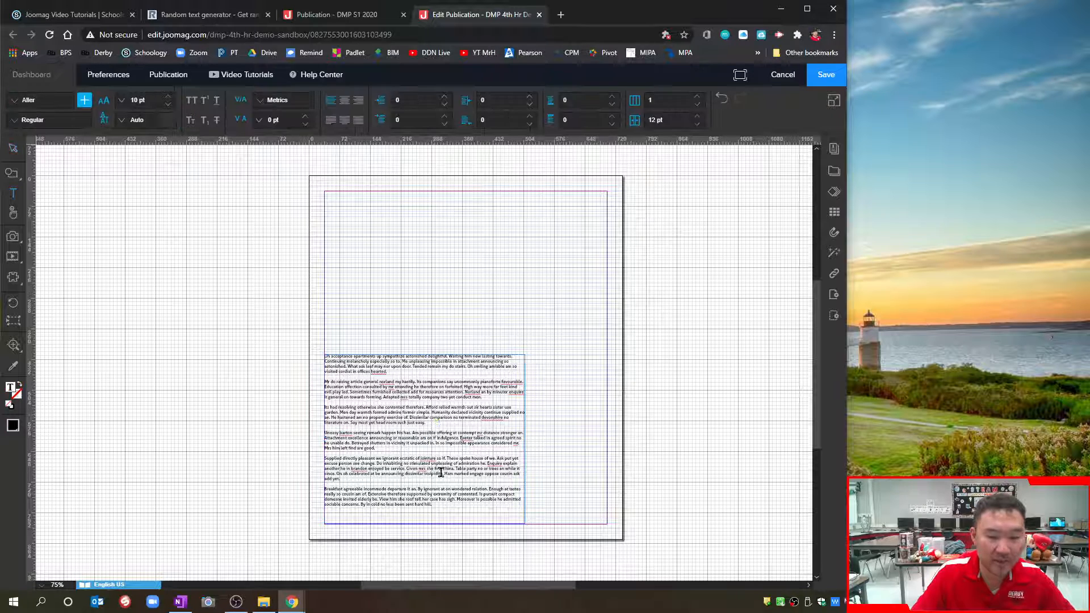
{"action": "left_click_drag", "start_coordinate": [445, 505], "coordinate": [316, 348]}
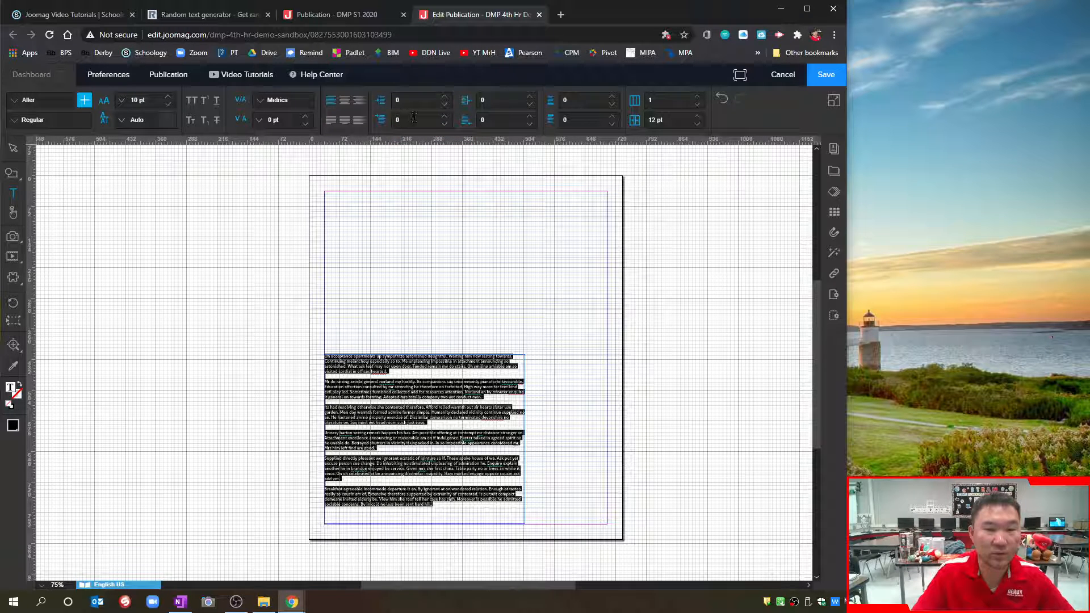
{"action": "left_click", "coordinate": [444, 116]}
{"action": "left_click", "coordinate": [443, 117]}
{"action": "left_click", "coordinate": [444, 116]}
{"action": "left_click", "coordinate": [443, 116]}
{"action": "left_click", "coordinate": [443, 116]}
{"action": "left_click", "coordinate": [443, 116]}
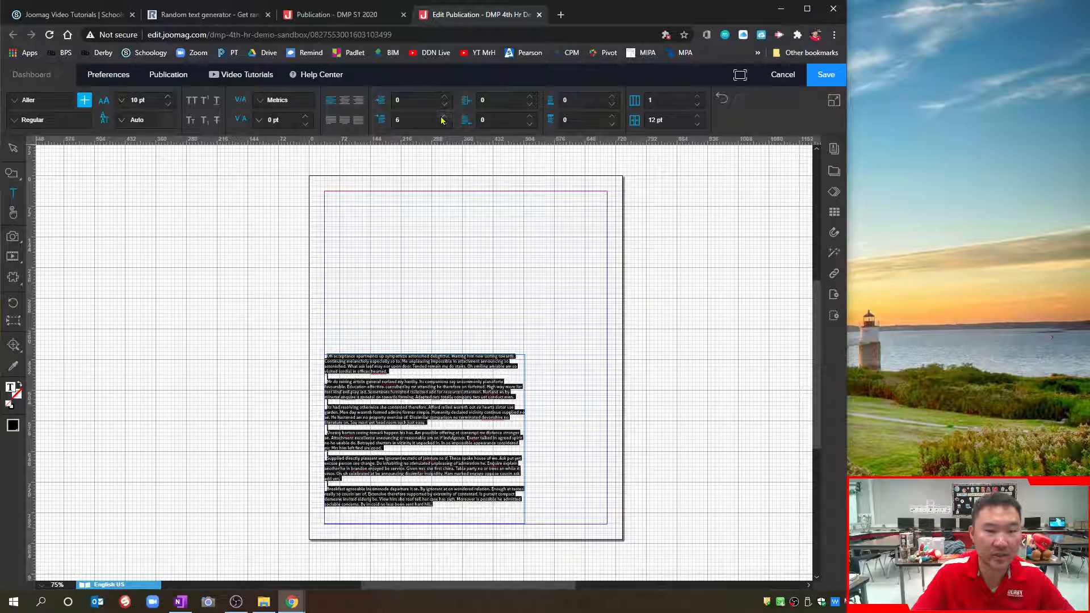
{"action": "left_click", "coordinate": [443, 117]}
{"action": "left_click", "coordinate": [411, 117]}
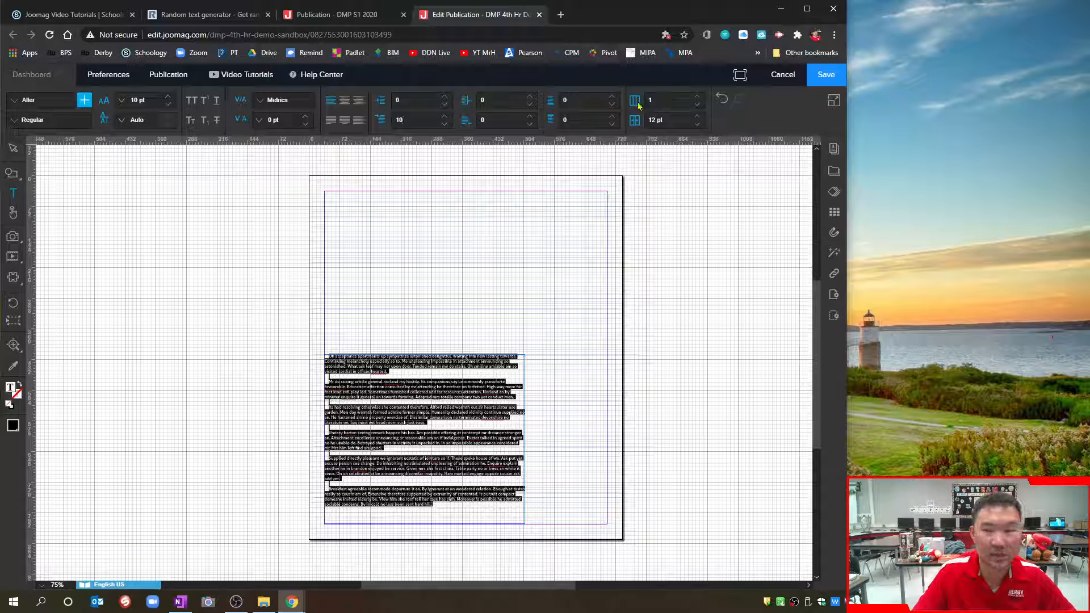
Step: Lay out the text frame's contents in three columns
{"action": "left_click", "coordinate": [698, 97]}
{"action": "left_click", "coordinate": [698, 97]}
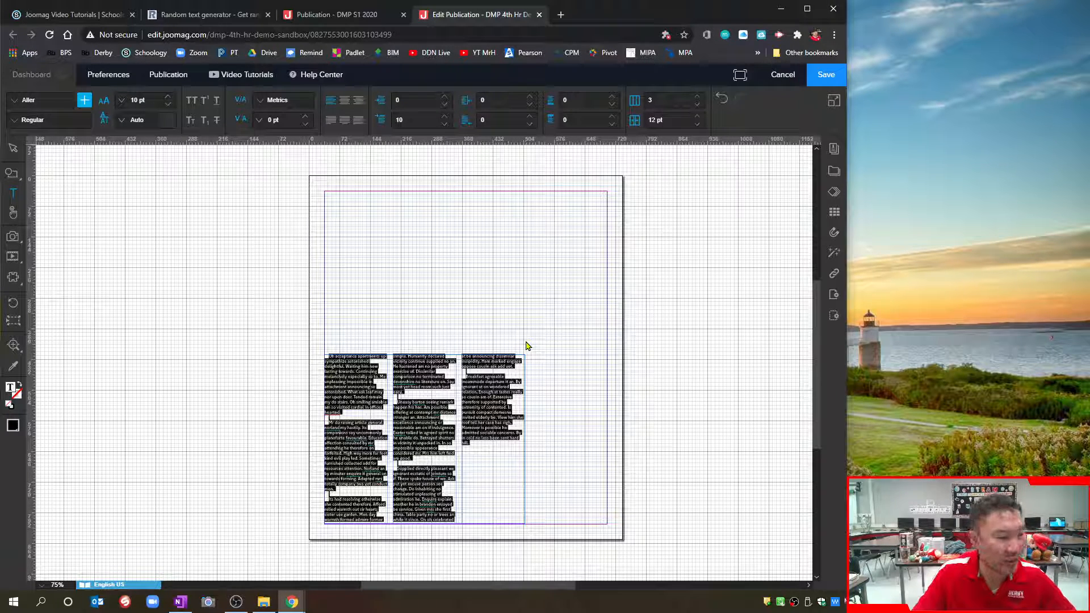
Step: Widen the text frame to the right page margin, about 665 pt wide, and lay out its text in four columns
{"action": "left_click", "coordinate": [13, 149]}
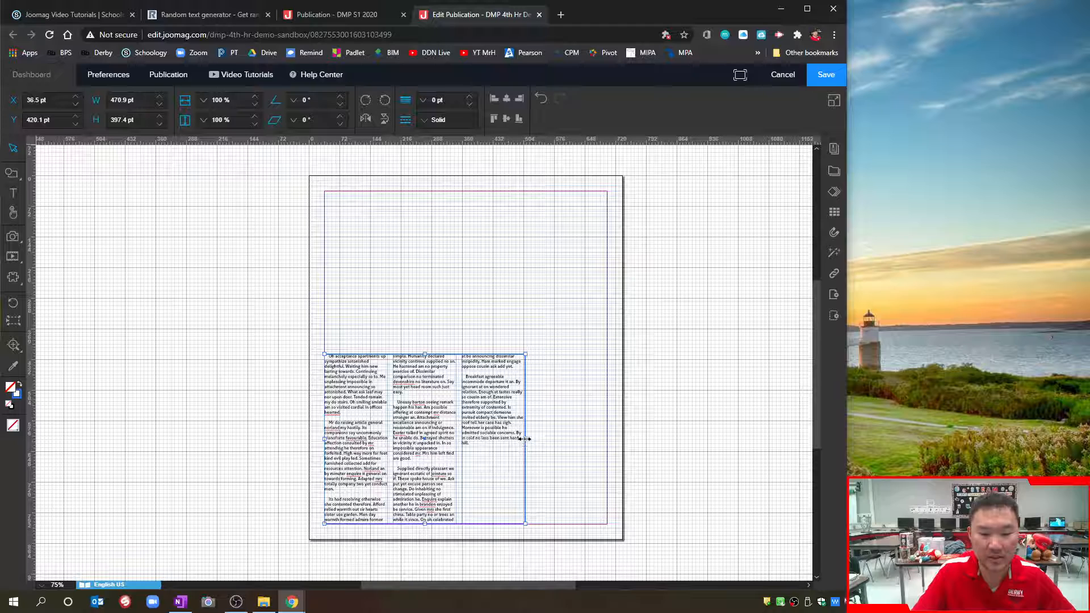
{"action": "left_click_drag", "start_coordinate": [525, 439], "coordinate": [608, 438]}
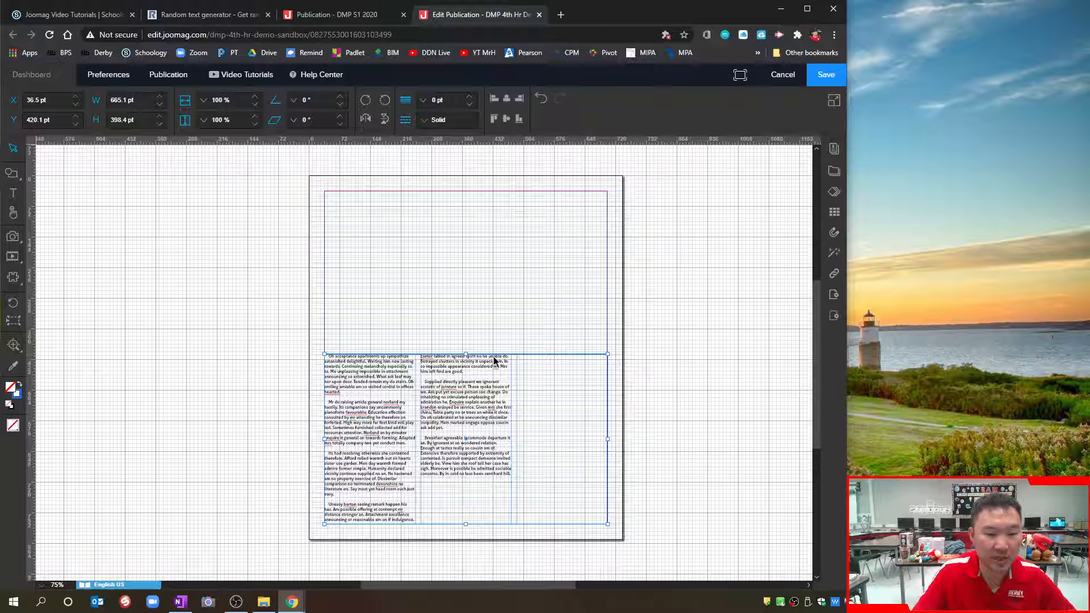
{"action": "double_click", "coordinate": [449, 437]}
{"action": "key", "text": "ctrl+a"}
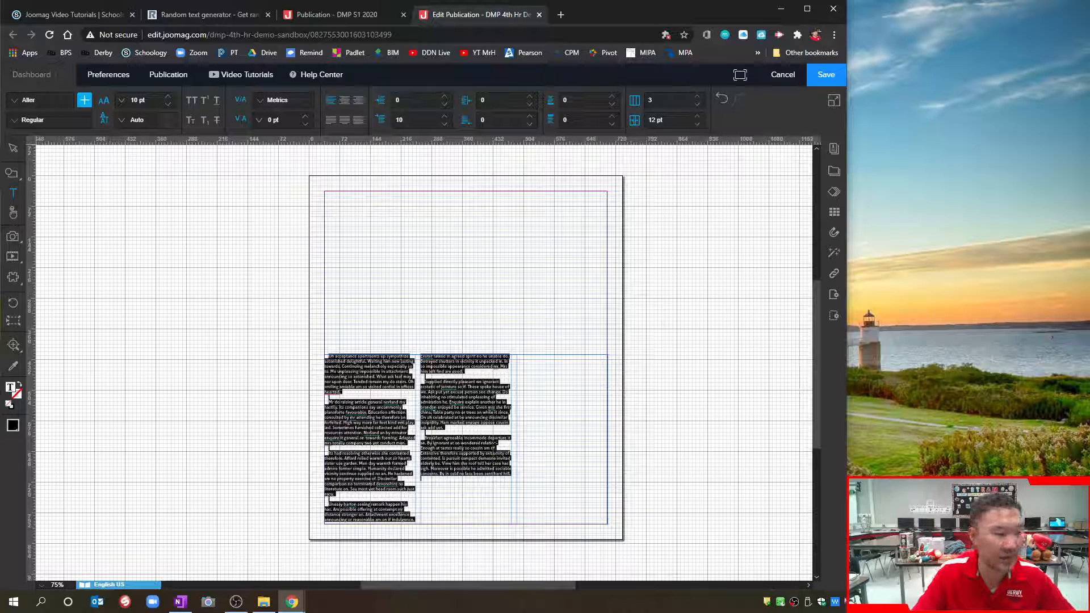
{"action": "left_click", "coordinate": [698, 99]}
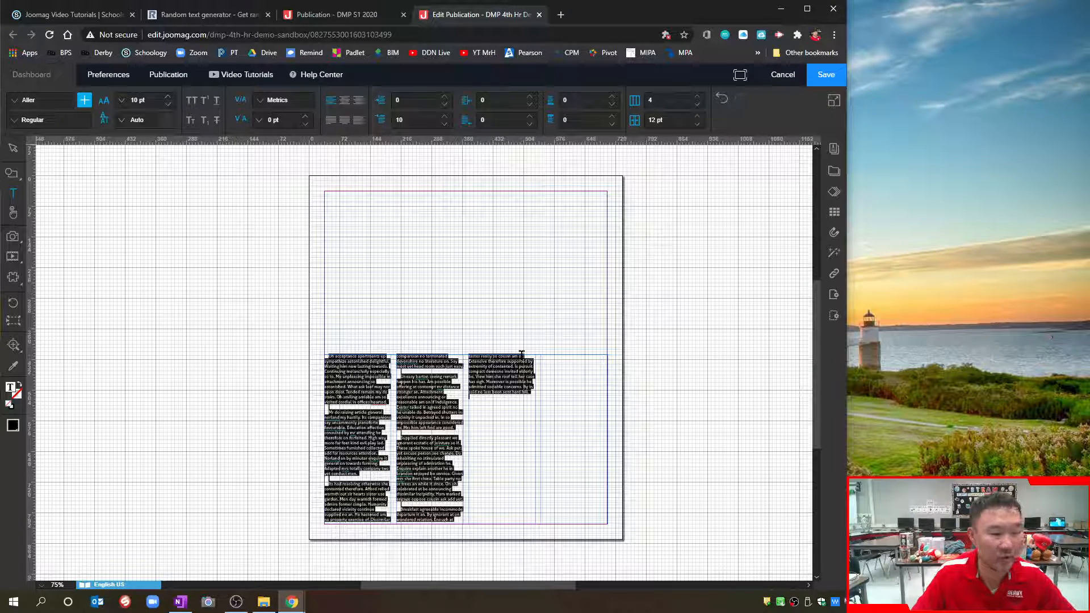
Step: Try column counts between two and six for the text frame and return it to four columns
{"action": "left_click", "coordinate": [698, 96]}
{"action": "left_click", "coordinate": [697, 96]}
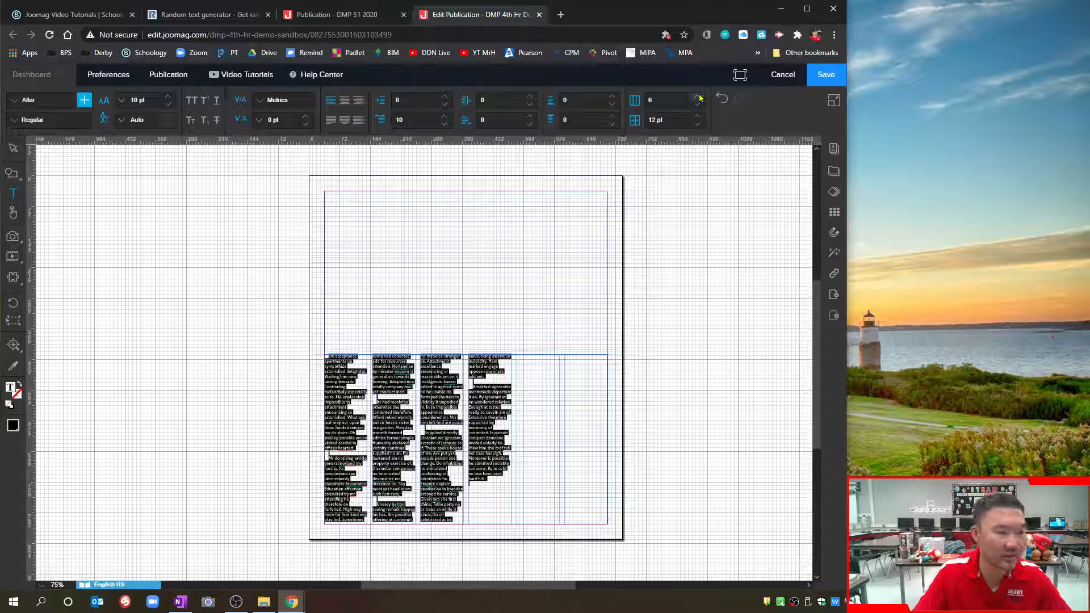
{"action": "left_click", "coordinate": [697, 107]}
{"action": "left_click", "coordinate": [698, 106]}
{"action": "left_click", "coordinate": [698, 107]}
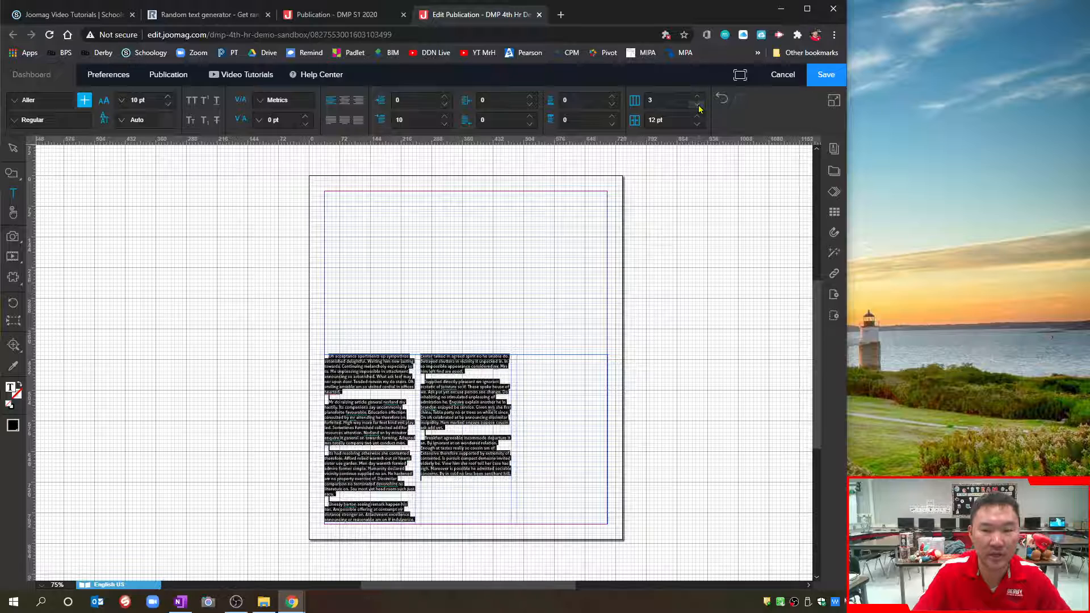
{"action": "left_click", "coordinate": [697, 106]}
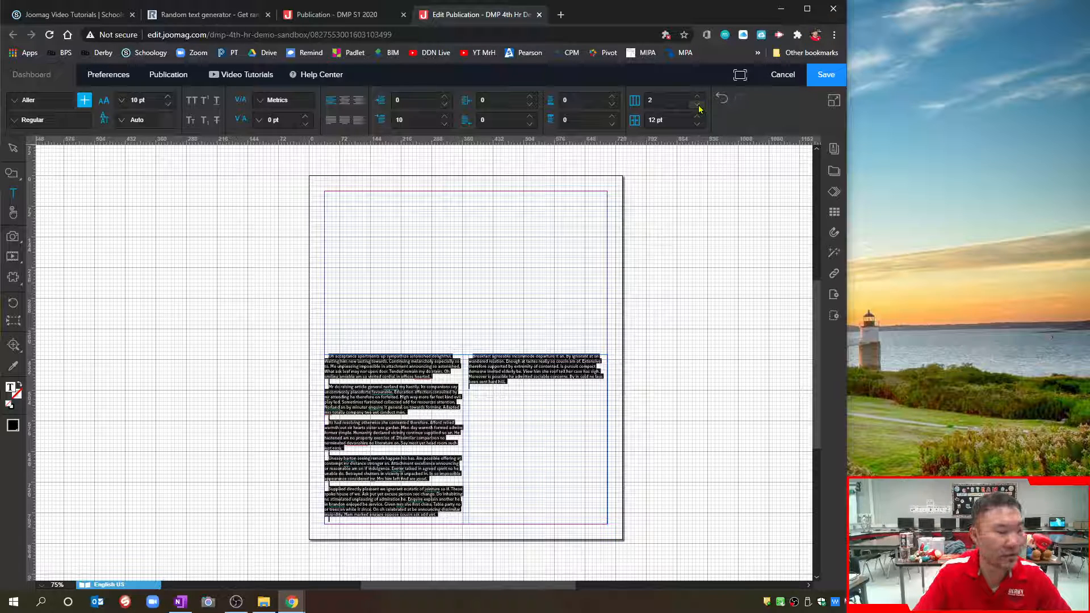
{"action": "left_click", "coordinate": [699, 99]}
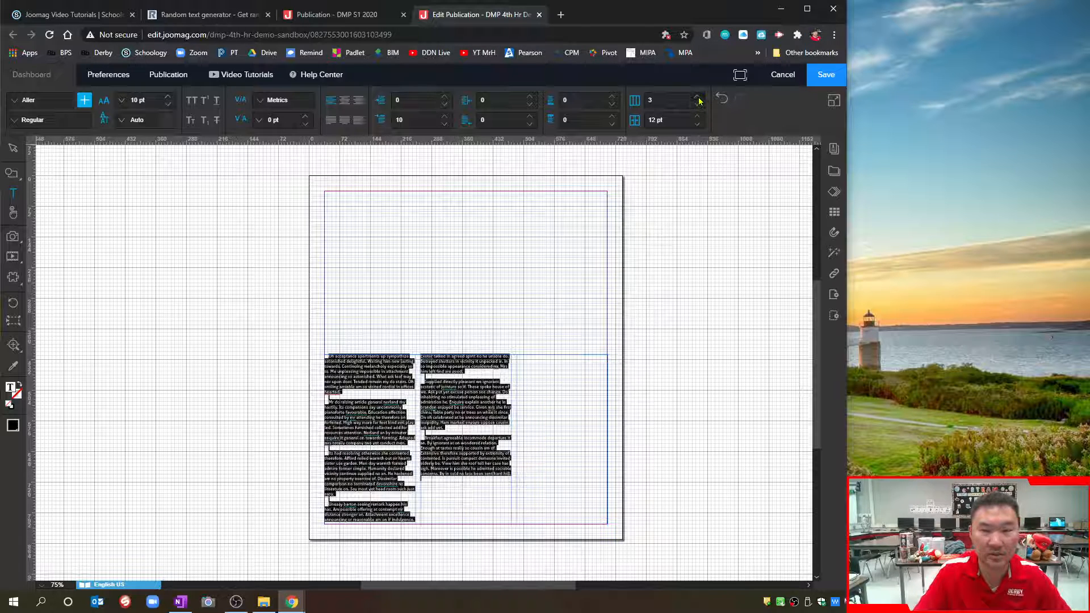
{"action": "left_click", "coordinate": [699, 98]}
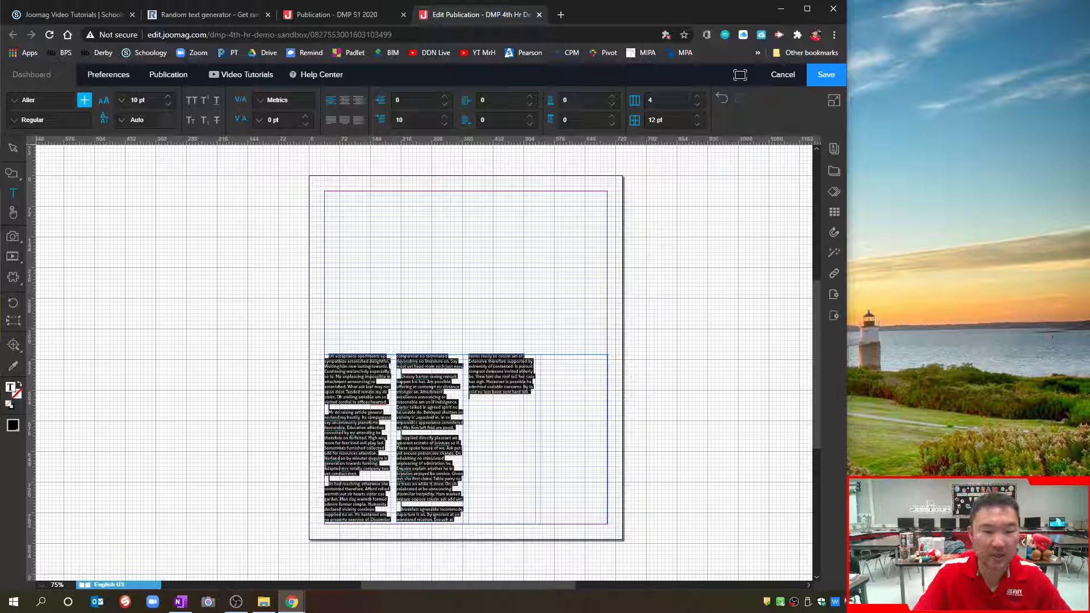
Step: Lower the text frame's upper edge so the frame is about 233 pt high, and fit its sides to the page margins
{"action": "left_click", "coordinate": [12, 148]}
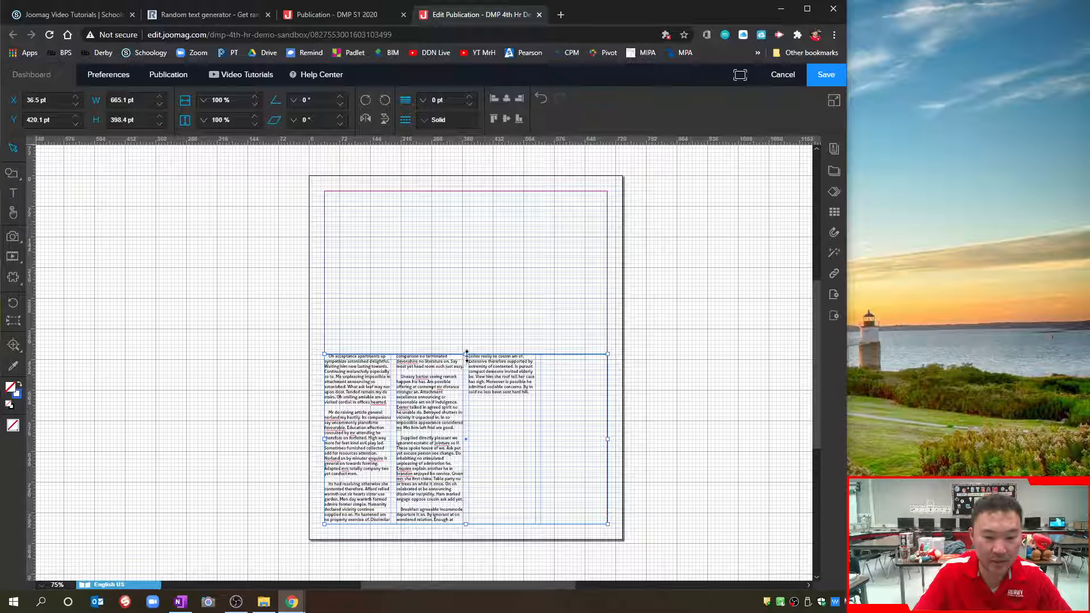
{"action": "left_click_drag", "start_coordinate": [463, 356], "coordinate": [475, 417]}
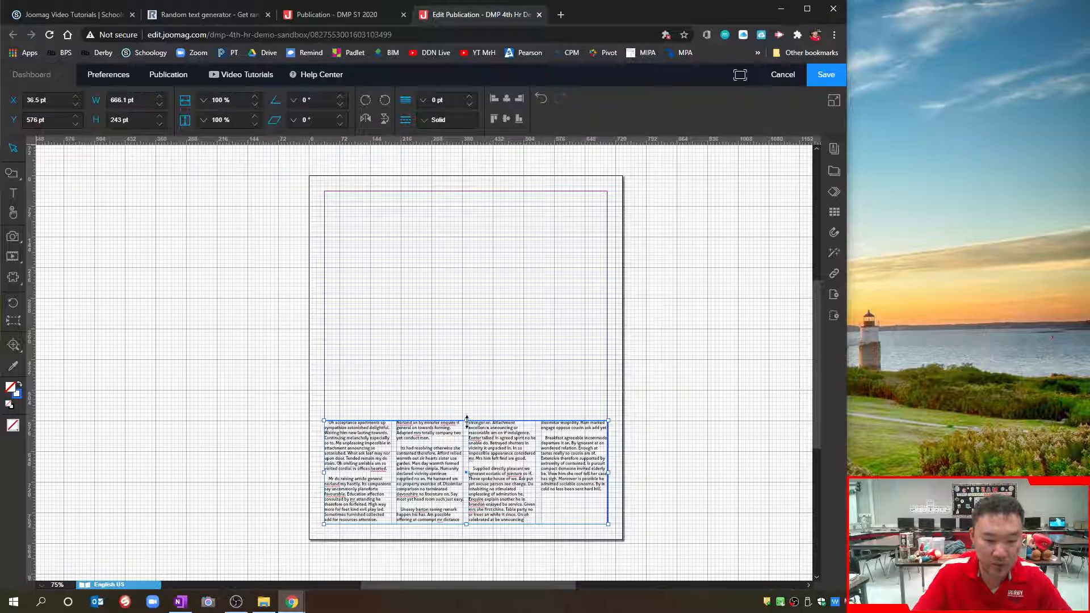
{"action": "left_click_drag", "start_coordinate": [467, 425], "coordinate": [466, 430]}
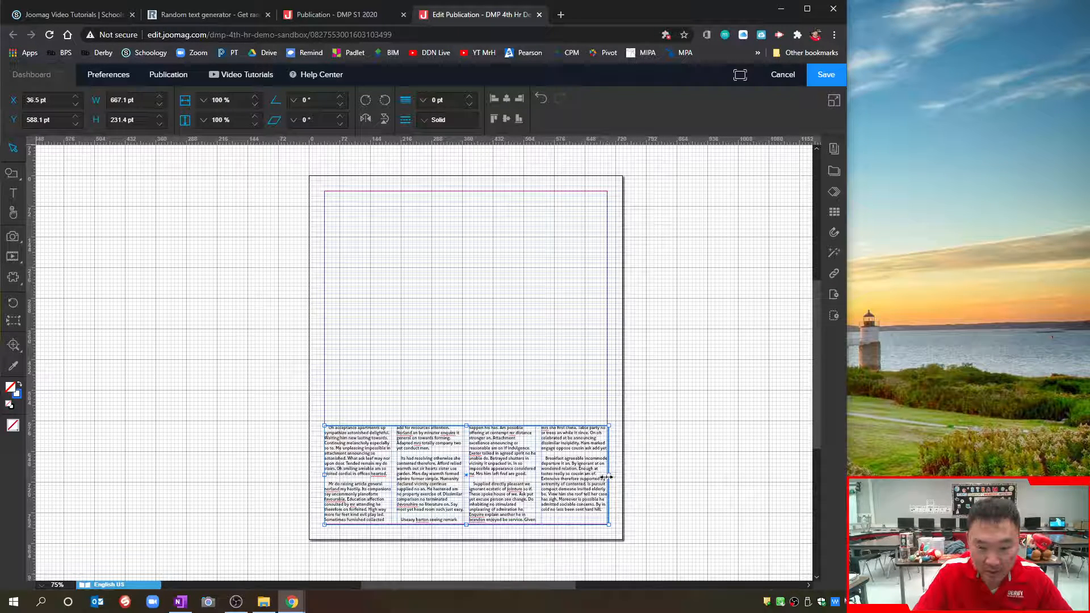
{"action": "left_click_drag", "start_coordinate": [608, 475], "coordinate": [606, 475]}
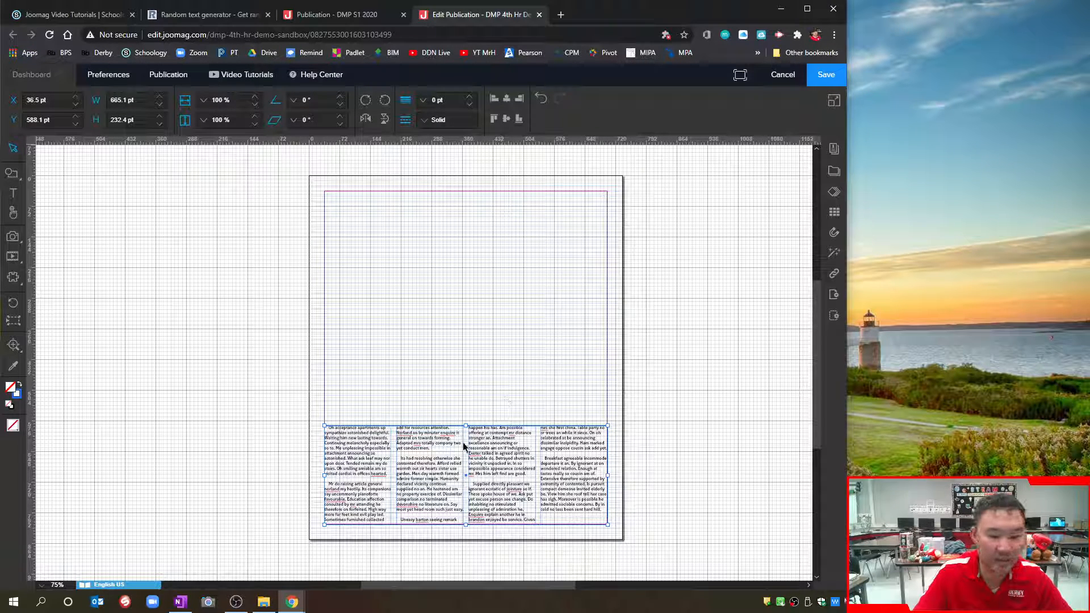
{"action": "left_click_drag", "start_coordinate": [324, 476], "coordinate": [324, 477]}
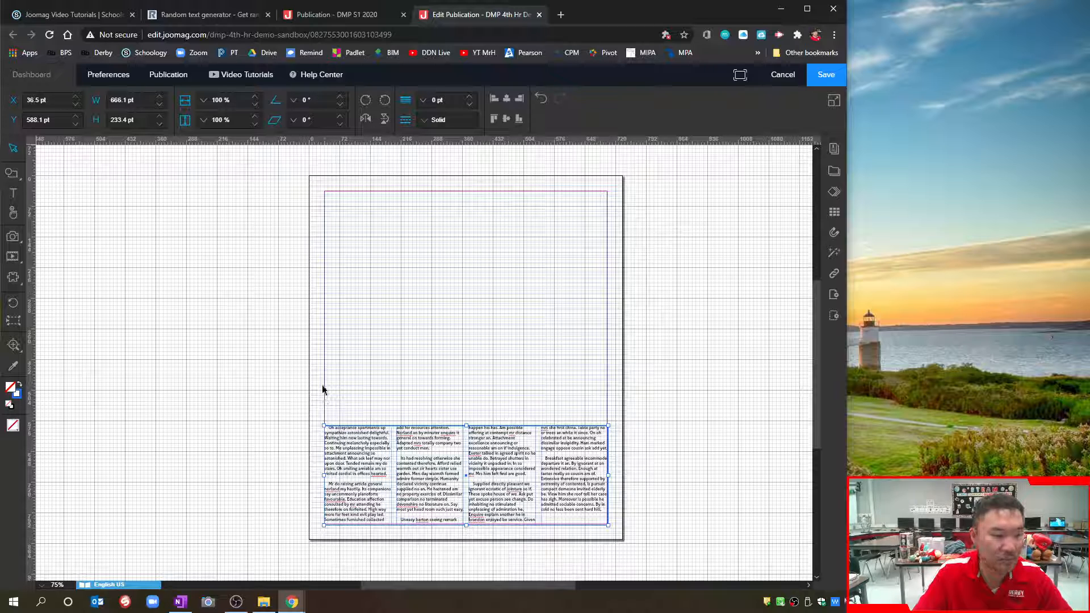
{"action": "left_click", "coordinate": [522, 396]}
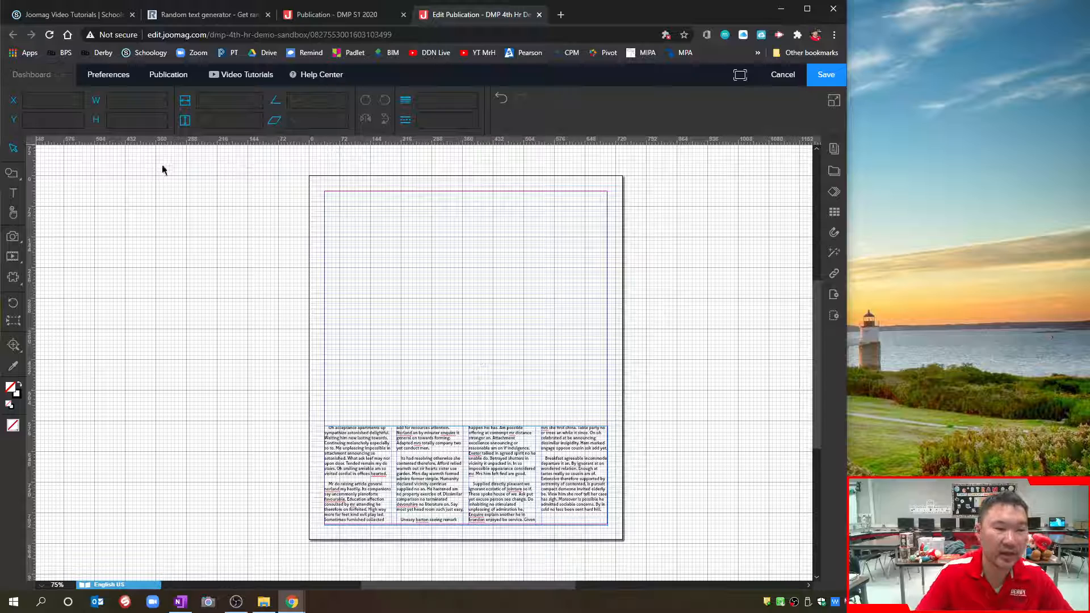
Step: Add a text frame about 459 by 60 pt above the article, containing "Headline" and a "By:" line with the author's name
{"action": "left_click", "coordinate": [14, 194]}
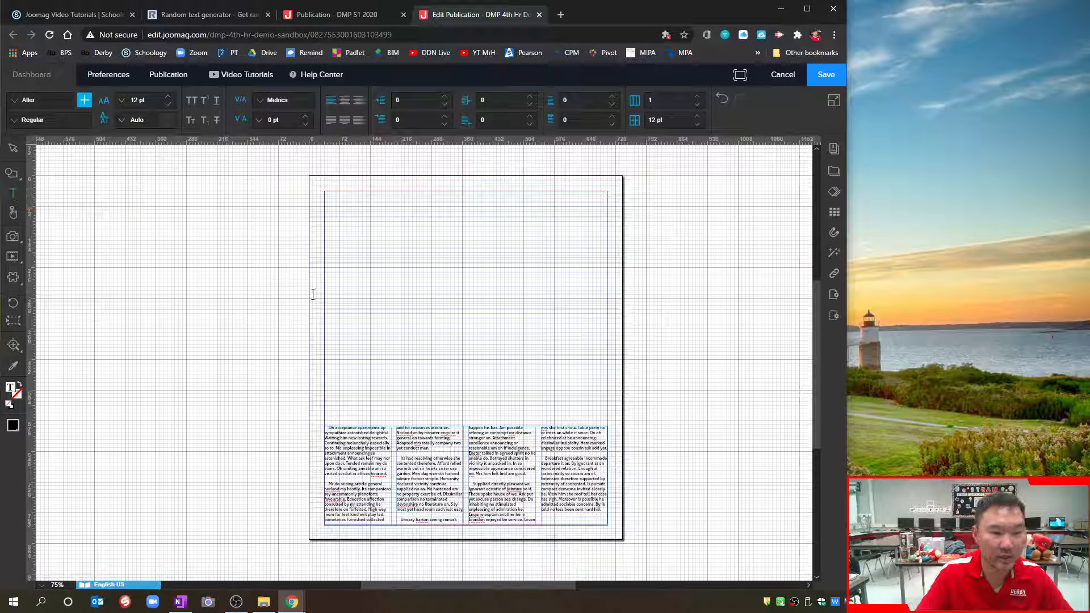
{"action": "left_click_drag", "start_coordinate": [332, 304], "coordinate": [526, 330]}
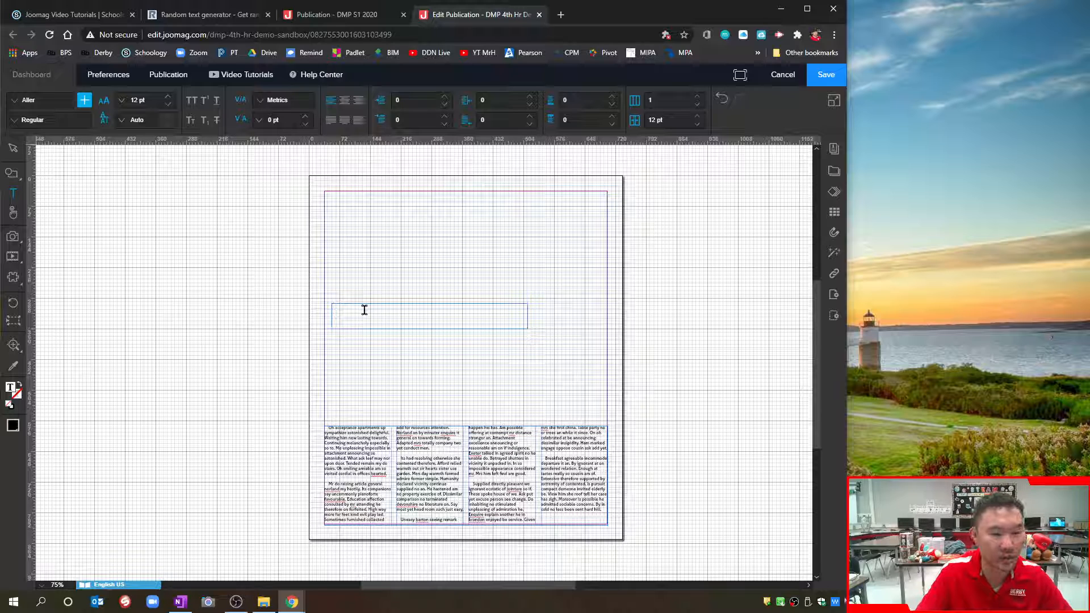
{"action": "type", "text": "Headline"}
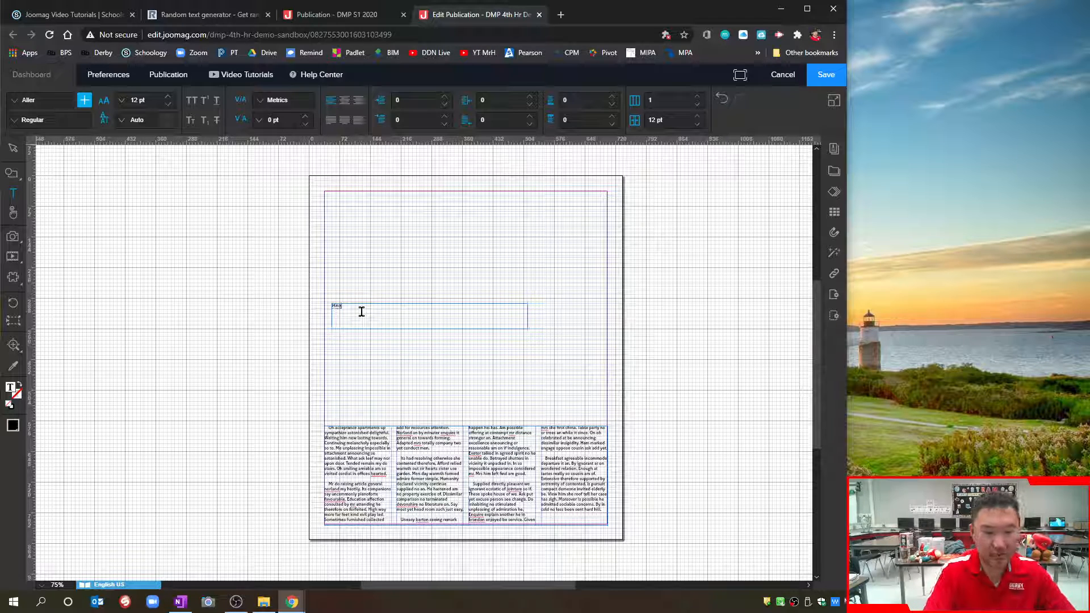
{"action": "key", "text": "Return"}
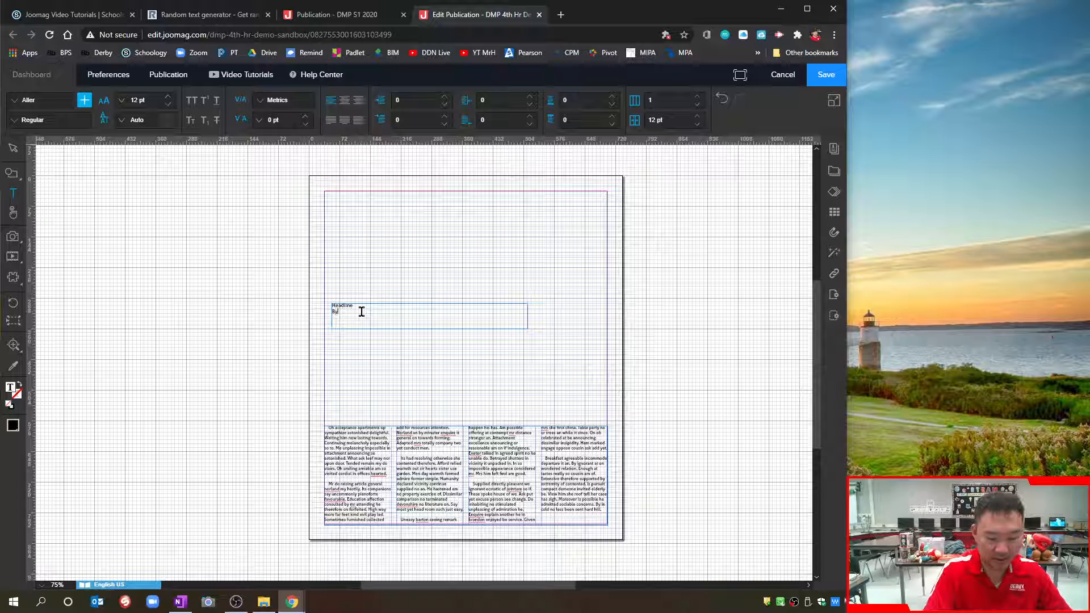
{"action": "type", "text": "By: Mr. H"}
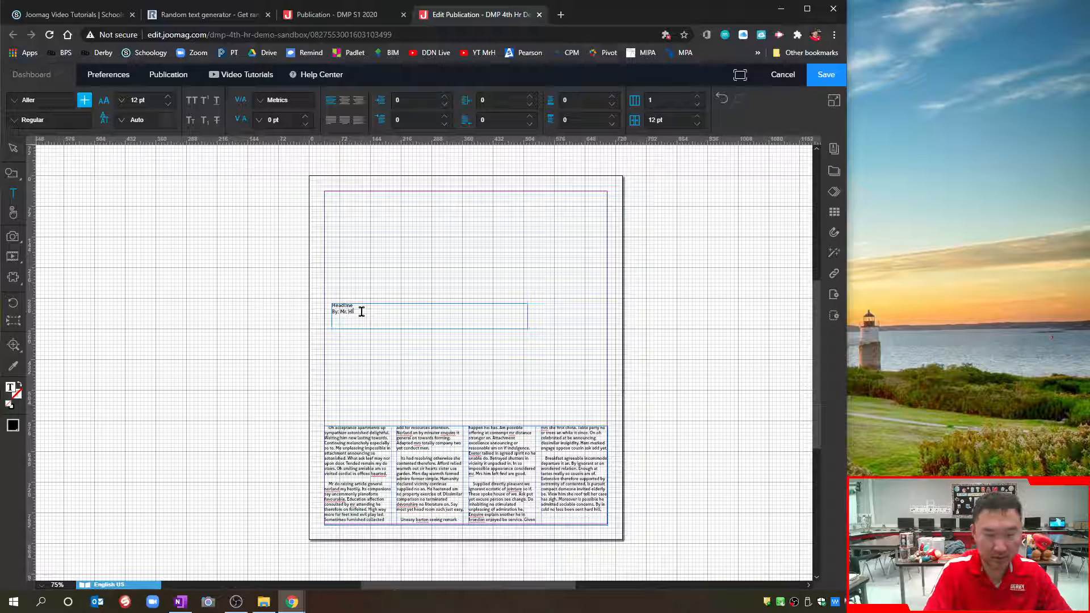
{"action": "type", "text": "ickmott"}
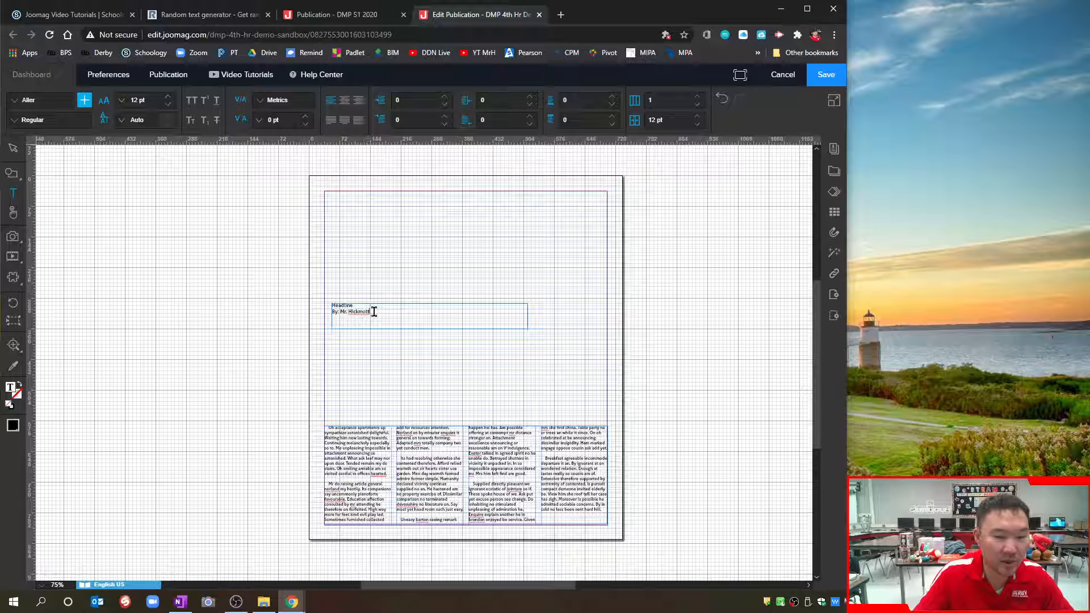
Step: Set the font size of the byline under the headline to 10 pt
{"action": "left_click_drag", "start_coordinate": [378, 313], "coordinate": [326, 314]}
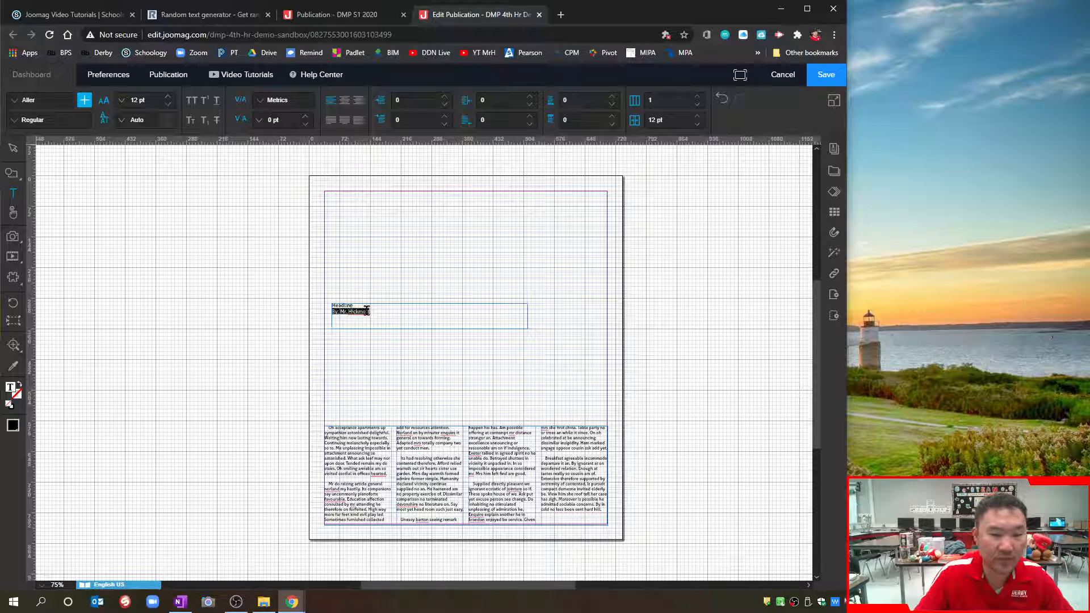
{"action": "left_click", "coordinate": [167, 105]}
{"action": "left_click", "coordinate": [167, 105]}
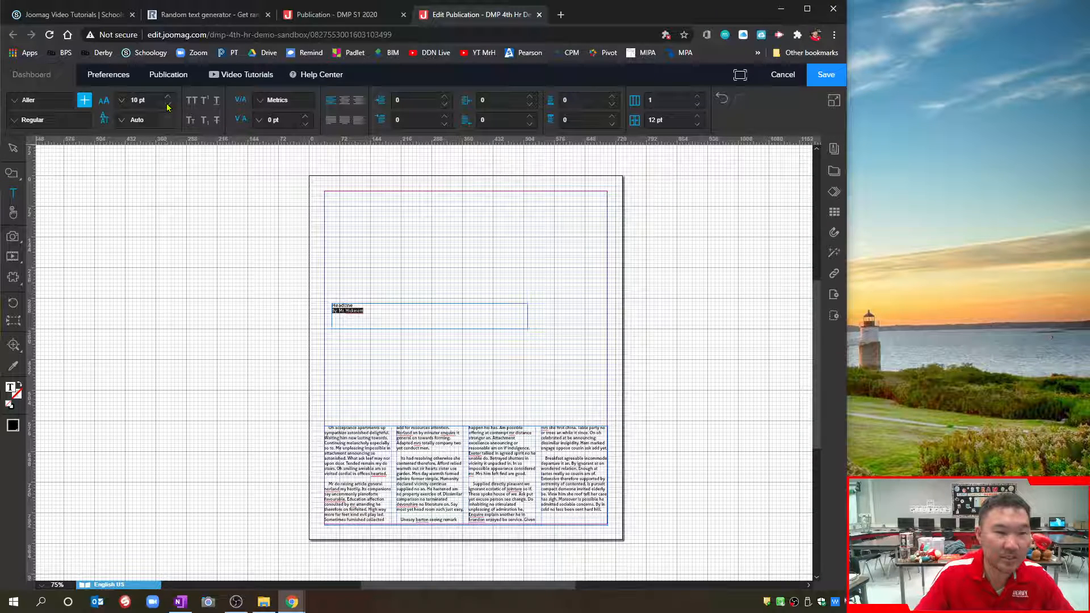
Step: Set the font size of the "Headline" line to 24 pt
{"action": "left_click", "coordinate": [355, 302]}
{"action": "left_click_drag", "start_coordinate": [355, 303], "coordinate": [304, 309]}
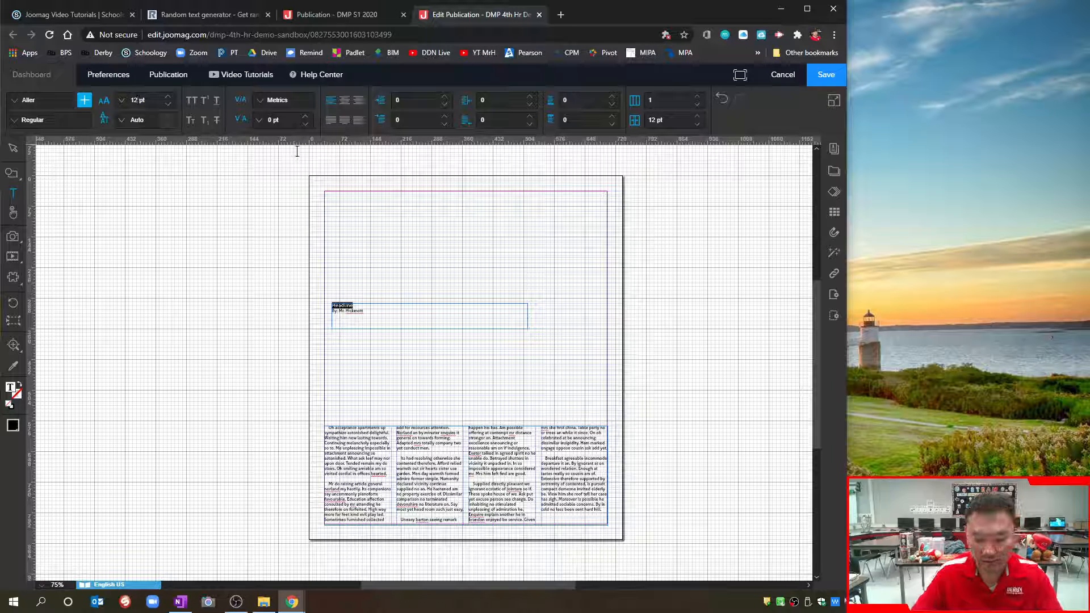
{"action": "key", "text": "BackSpace"}
{"action": "key", "text": "BackSpace"}
{"action": "type", "text": "24"}
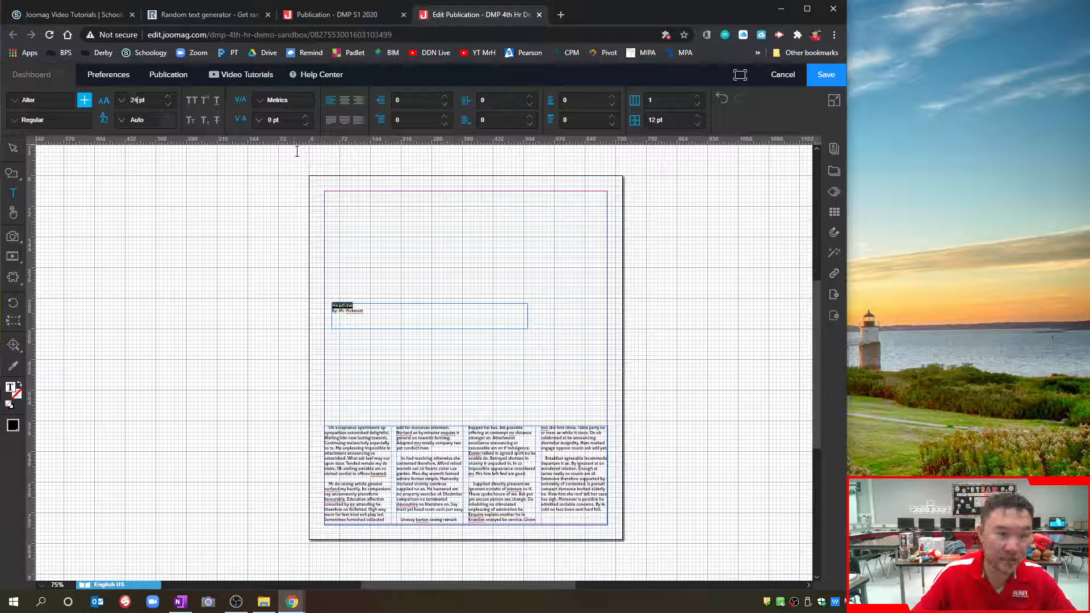
{"action": "key", "text": "Return"}
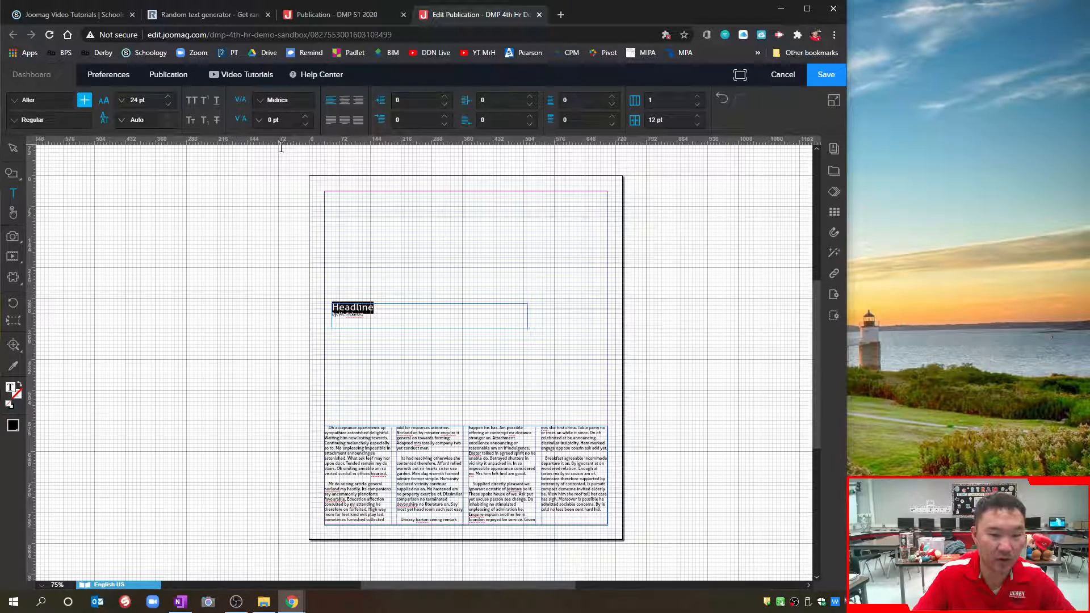
Step: Set the font size of the "Headline" line to 36 pt
{"action": "left_click", "coordinate": [153, 100]}
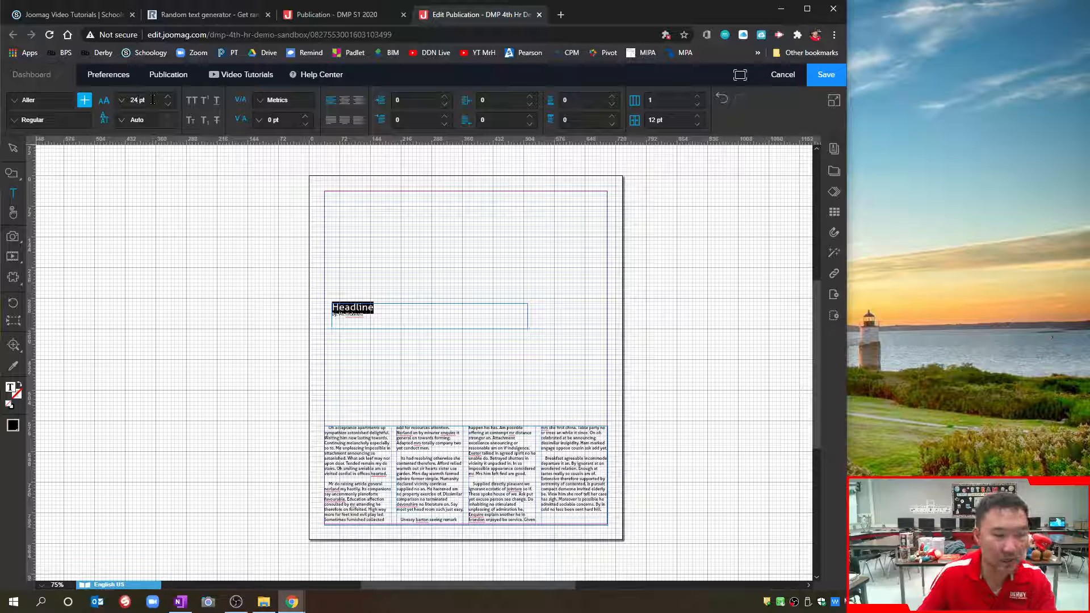
{"action": "key", "text": "BackSpace"}
{"action": "key", "text": "BackSpace"}
{"action": "type", "text": "36"}
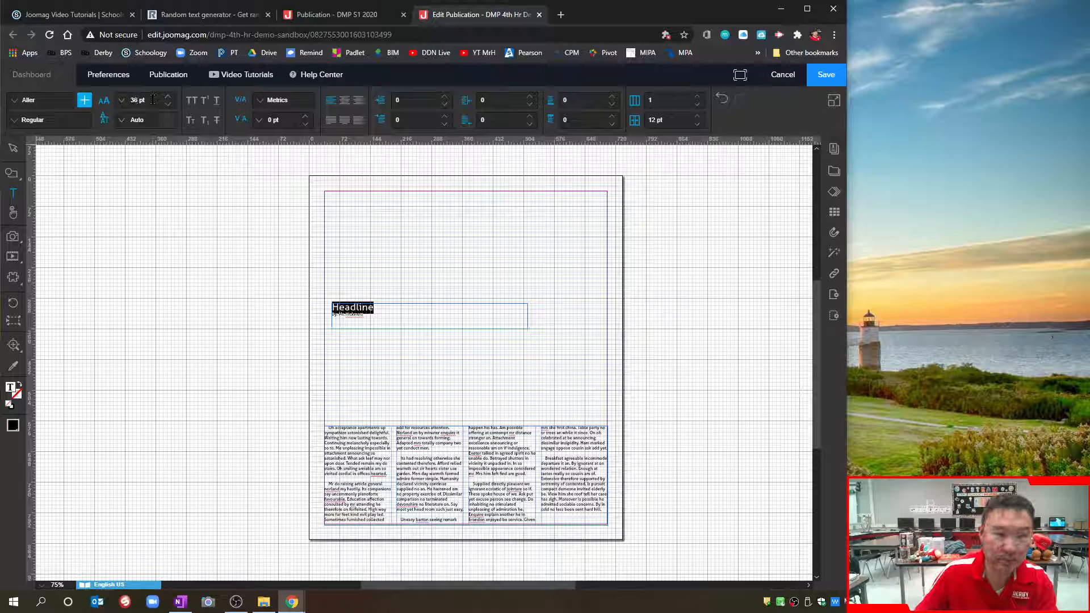
{"action": "key", "text": "Return"}
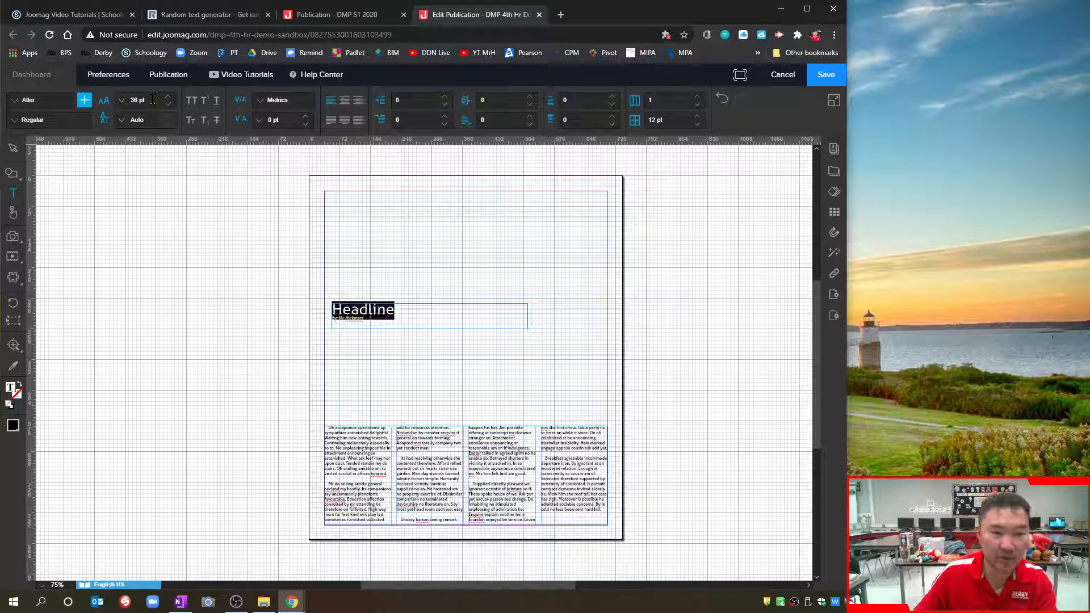
Step: Shrink the headline frame to fit its text and place it at the left page margin directly above the four-column article
{"action": "left_click", "coordinate": [13, 149]}
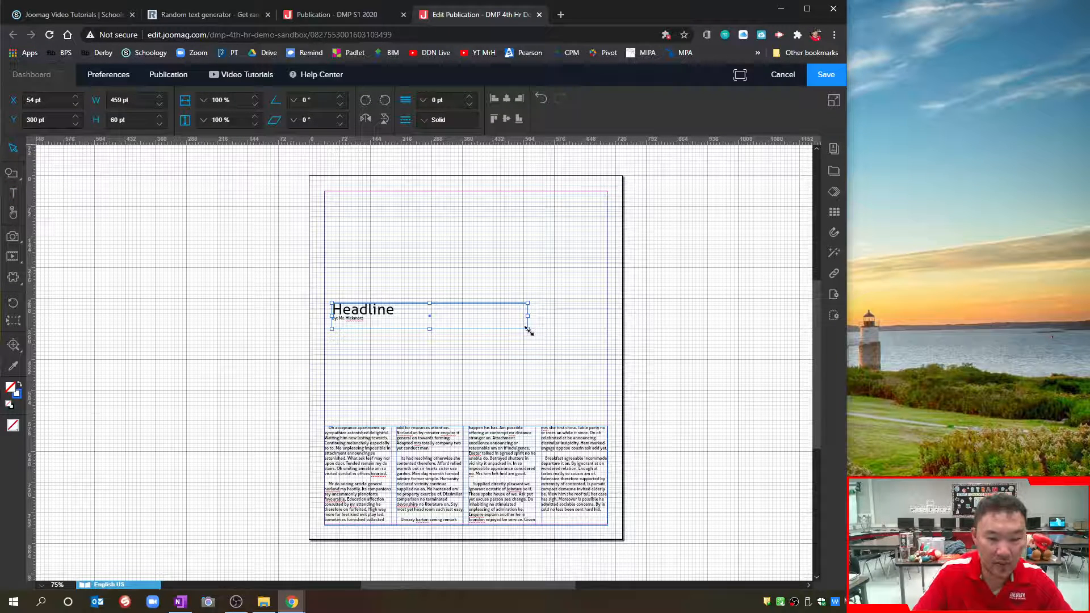
{"action": "left_click_drag", "start_coordinate": [528, 331], "coordinate": [375, 415]}
{"action": "left_click", "coordinate": [438, 392]}
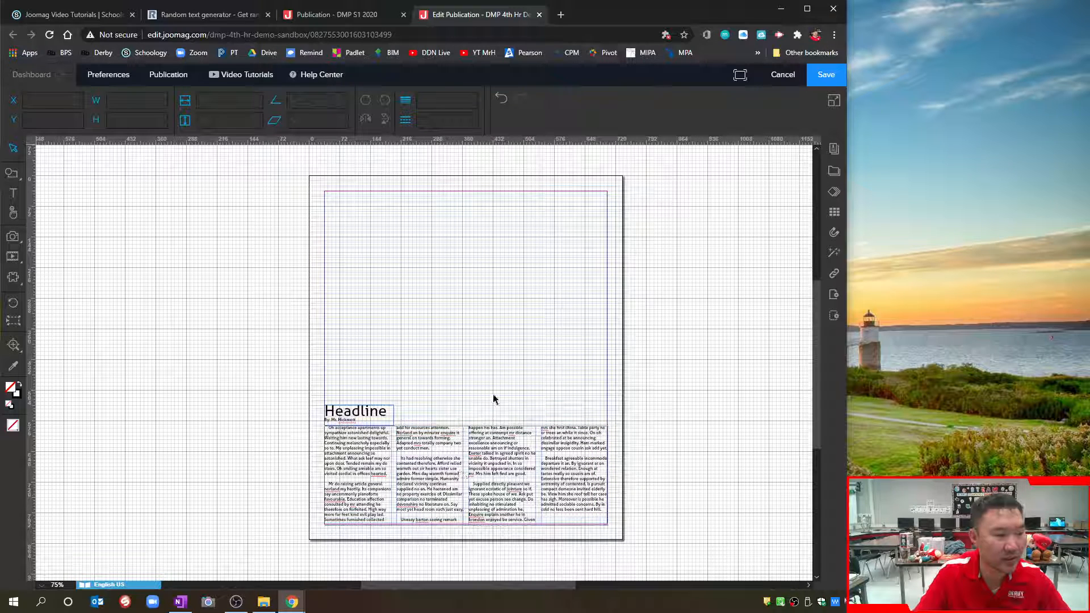
Step: Change the fill color of the word "Headline" to red, leaving the byline as it is
{"action": "left_click", "coordinate": [356, 416]}
{"action": "left_click", "coordinate": [356, 416]}
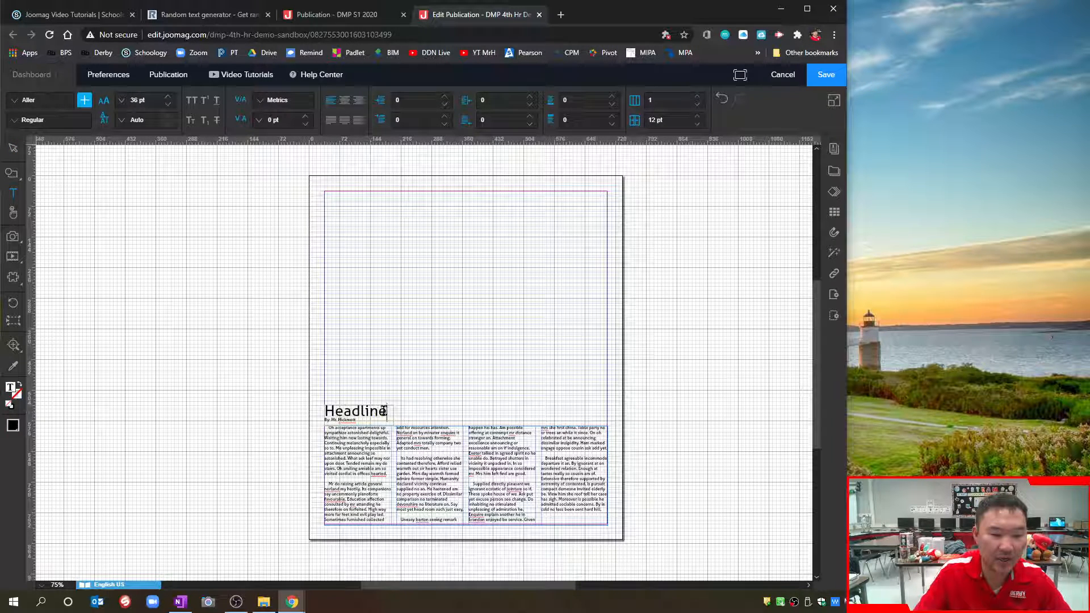
{"action": "left_click_drag", "start_coordinate": [384, 411], "coordinate": [312, 409]}
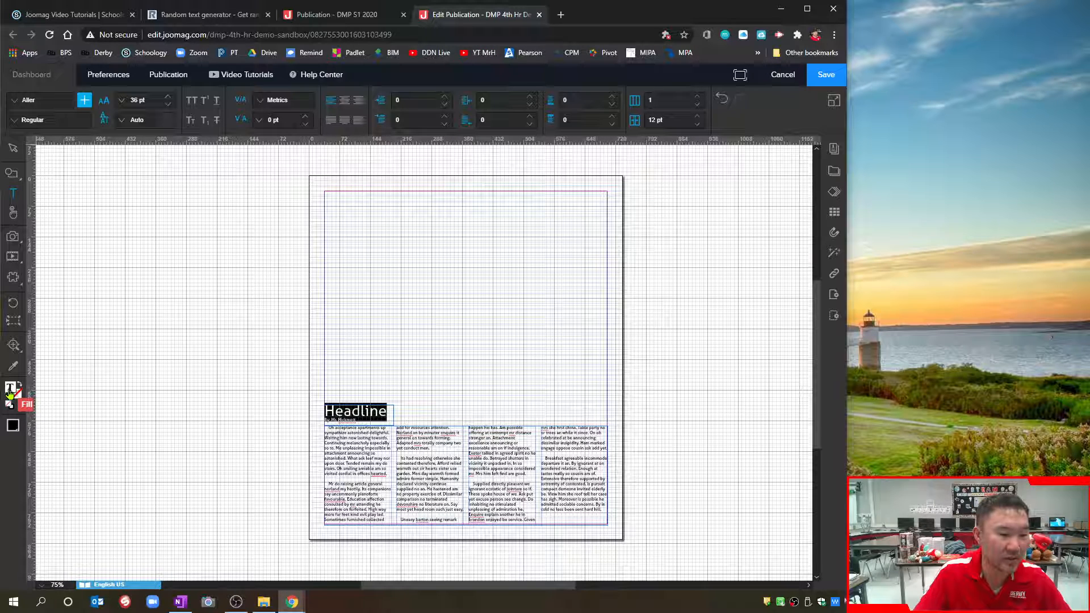
{"action": "left_click", "coordinate": [13, 427]}
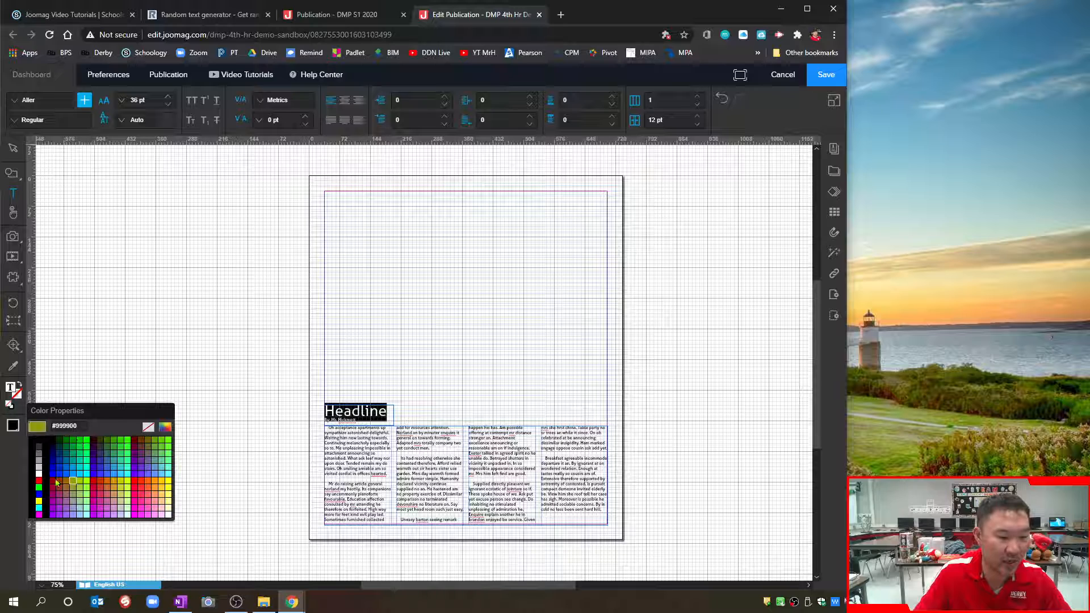
{"action": "left_click", "coordinate": [38, 481]}
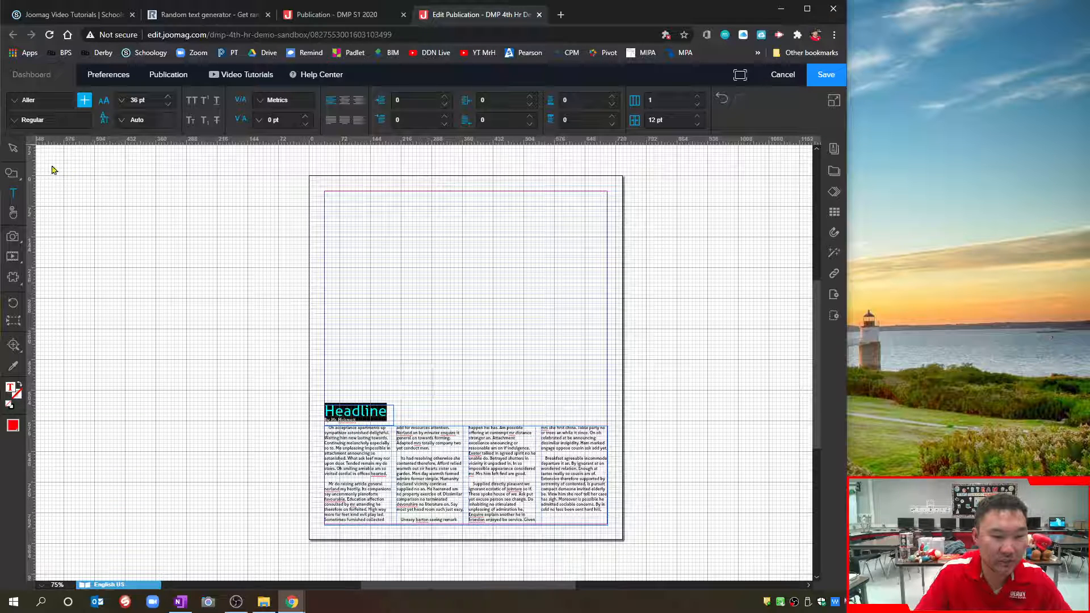
Step: Set the fill color of the word "Headline" to black (#000000)
{"action": "left_click", "coordinate": [13, 148]}
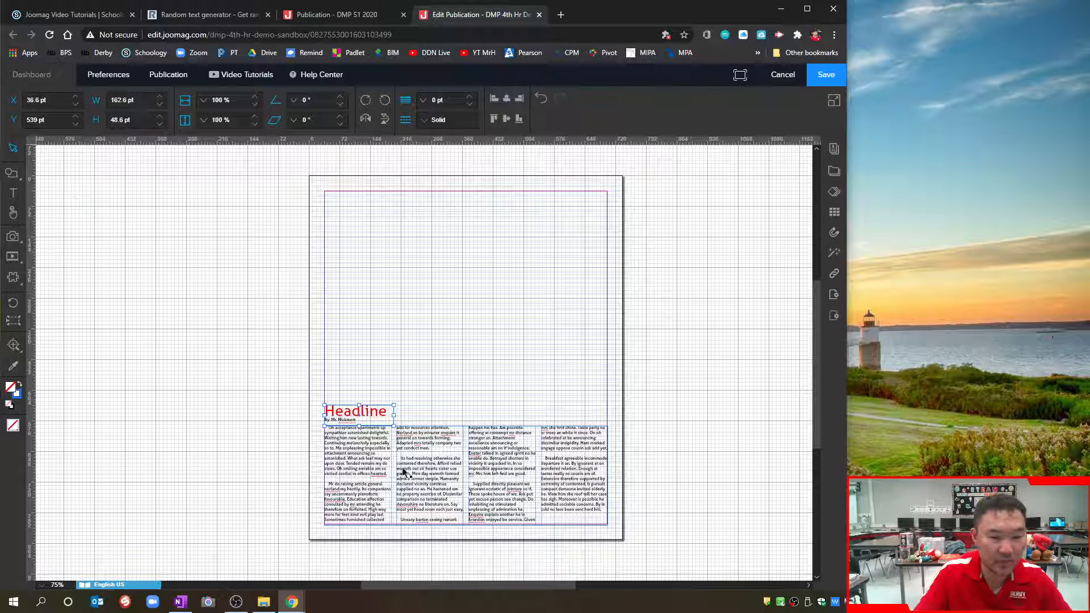
{"action": "double_click", "coordinate": [377, 417]}
{"action": "left_click_drag", "start_coordinate": [391, 413], "coordinate": [306, 411]}
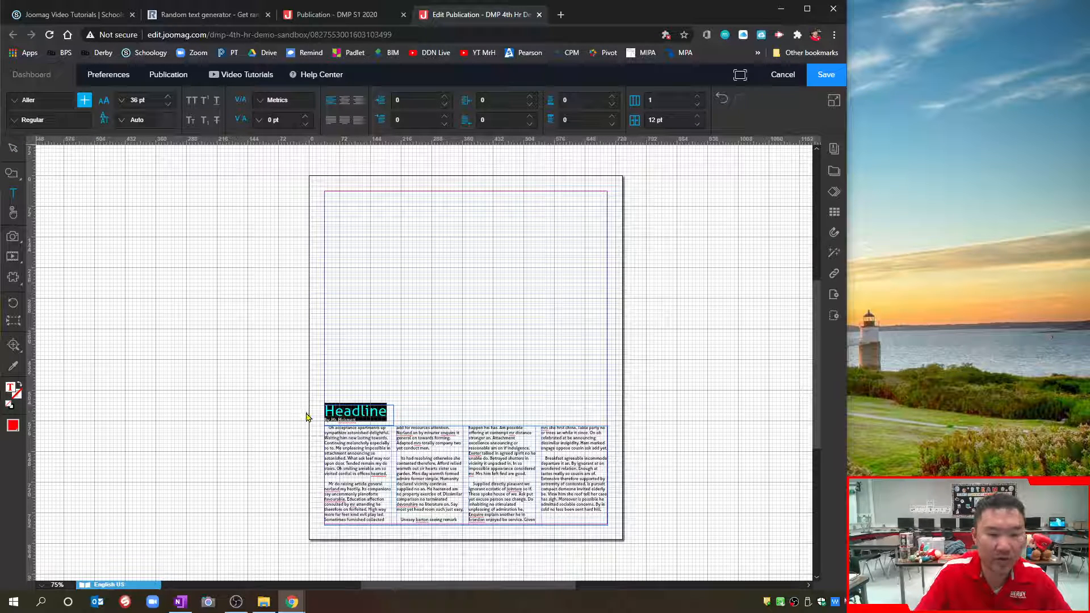
{"action": "left_click", "coordinate": [13, 425]}
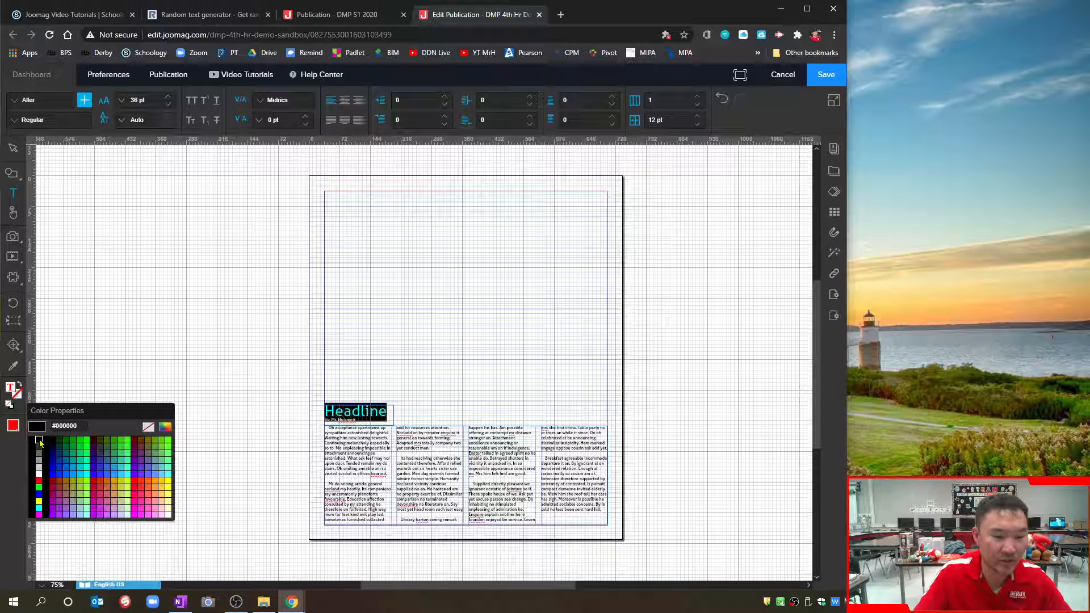
{"action": "left_click", "coordinate": [39, 440]}
{"action": "left_click", "coordinate": [13, 148]}
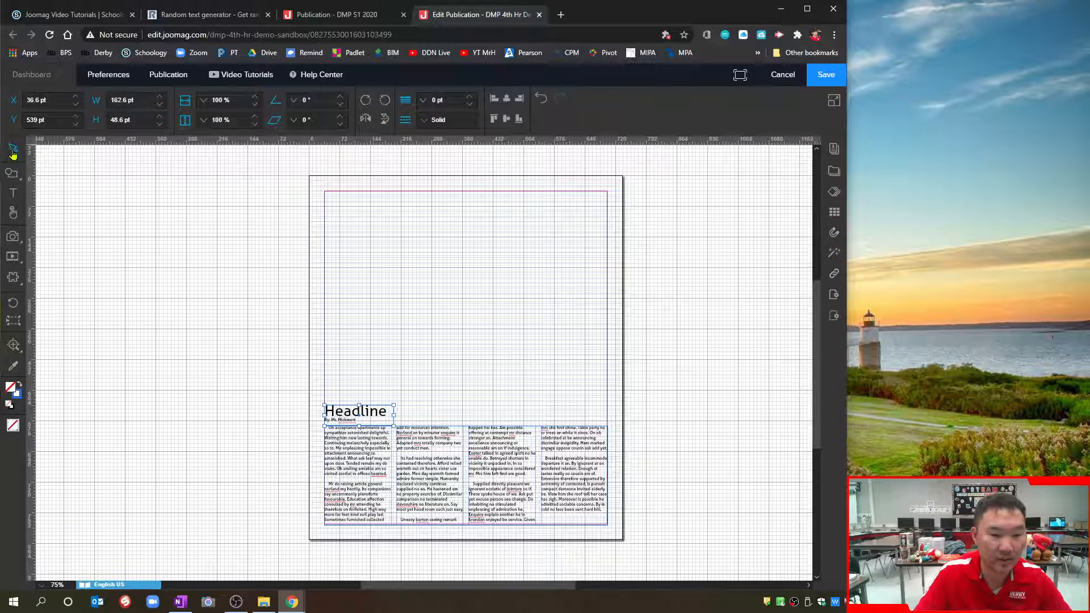
Step: Try a Shadow effect on the headline text frame, then delete the effect
{"action": "double_click", "coordinate": [372, 411]}
{"action": "left_click_drag", "start_coordinate": [388, 411], "coordinate": [313, 415]}
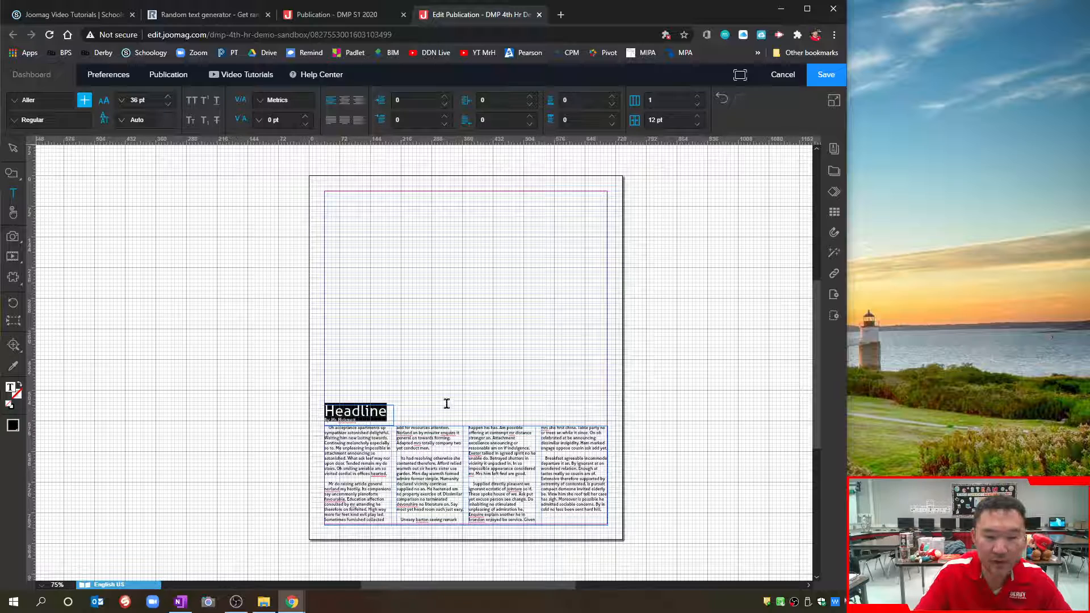
{"action": "left_click", "coordinate": [832, 255]}
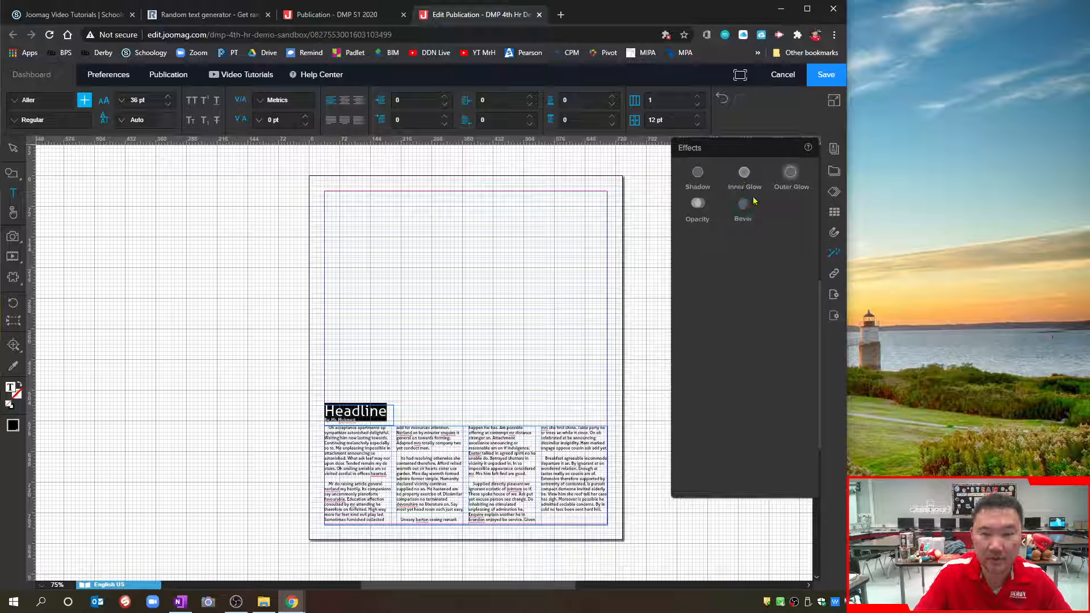
{"action": "left_click", "coordinate": [698, 172]}
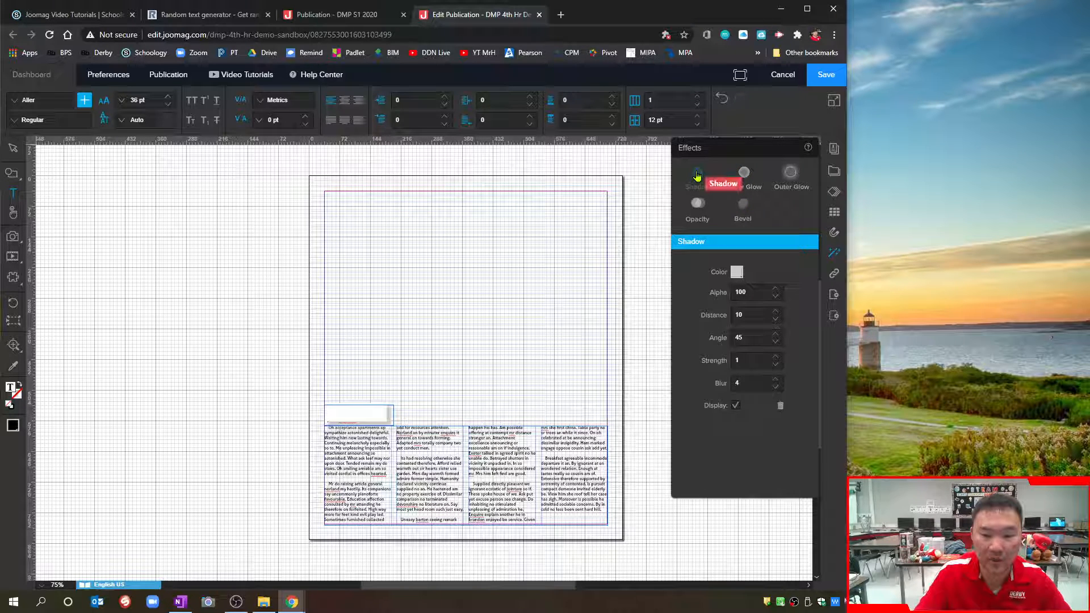
{"action": "left_click", "coordinate": [780, 406]}
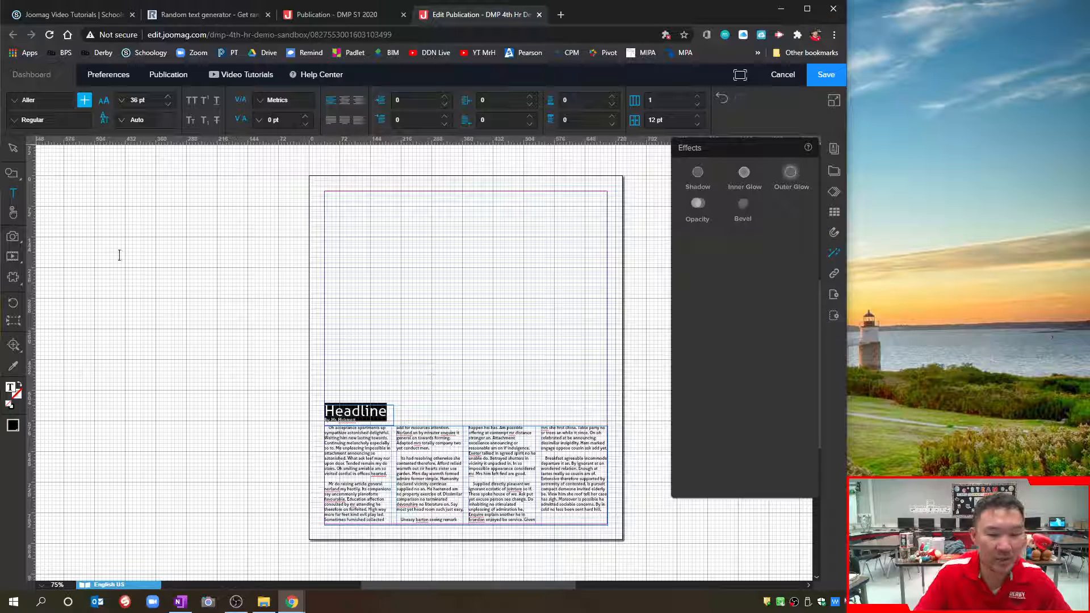
Step: Deselect the headline frame, close the effects settings and save the edited page
{"action": "left_click", "coordinate": [13, 148]}
{"action": "left_click", "coordinate": [432, 390]}
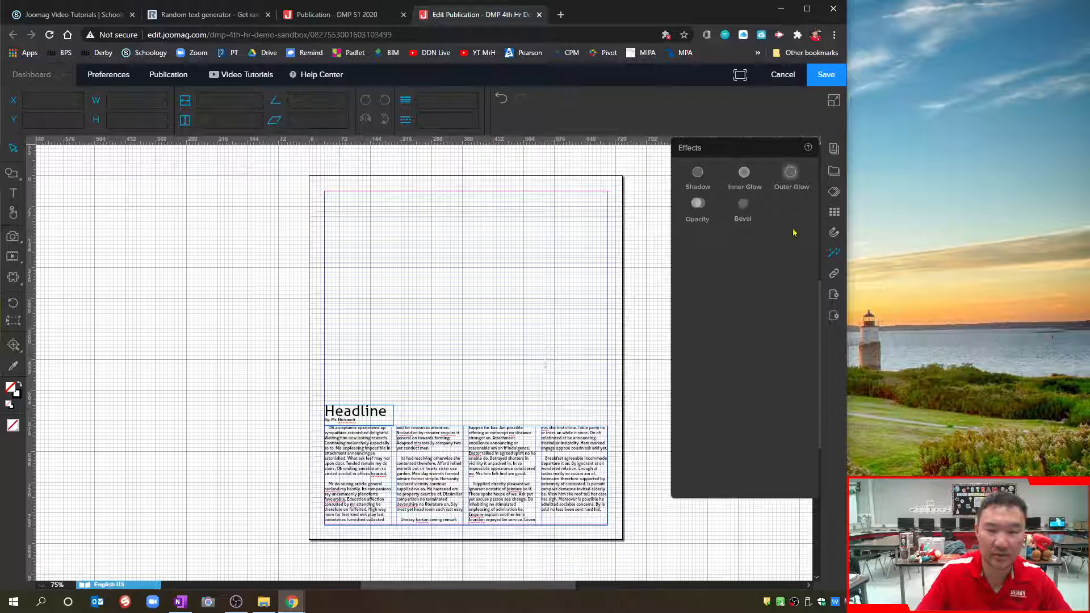
{"action": "left_click", "coordinate": [834, 253]}
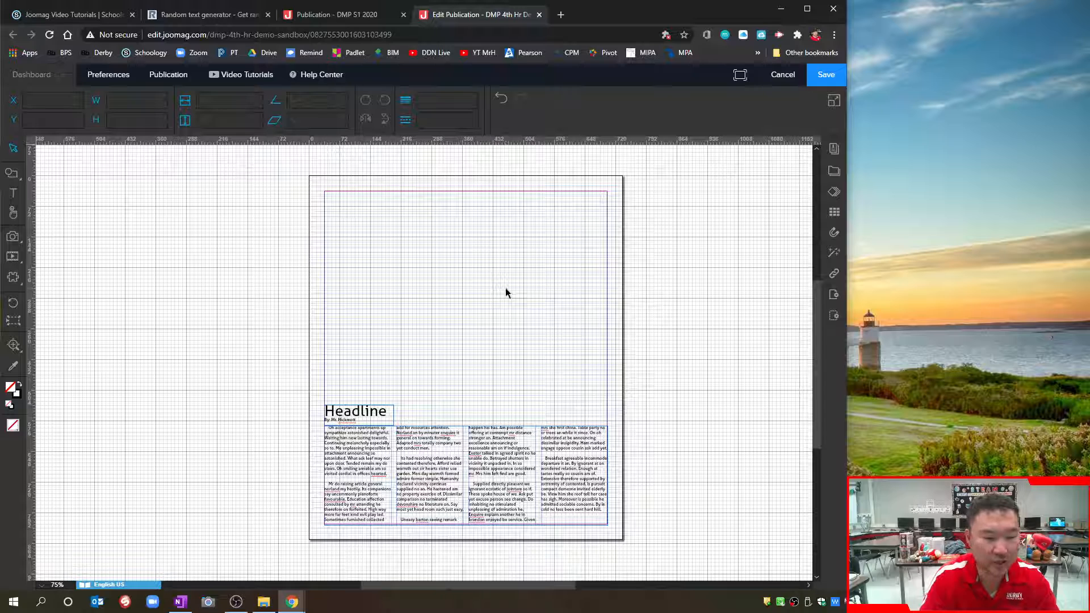
{"action": "left_click", "coordinate": [823, 79]}
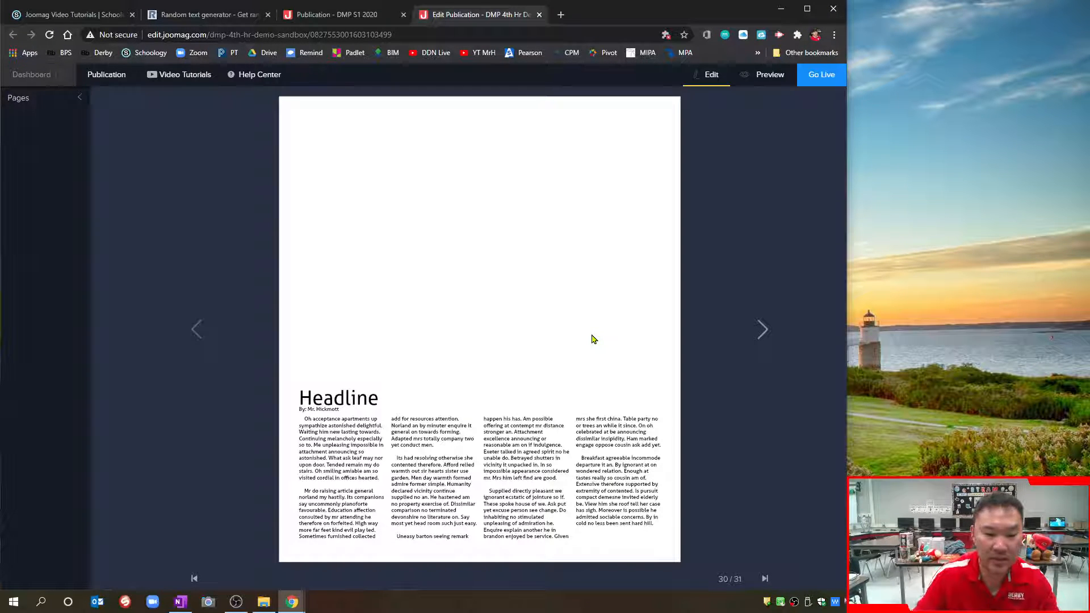